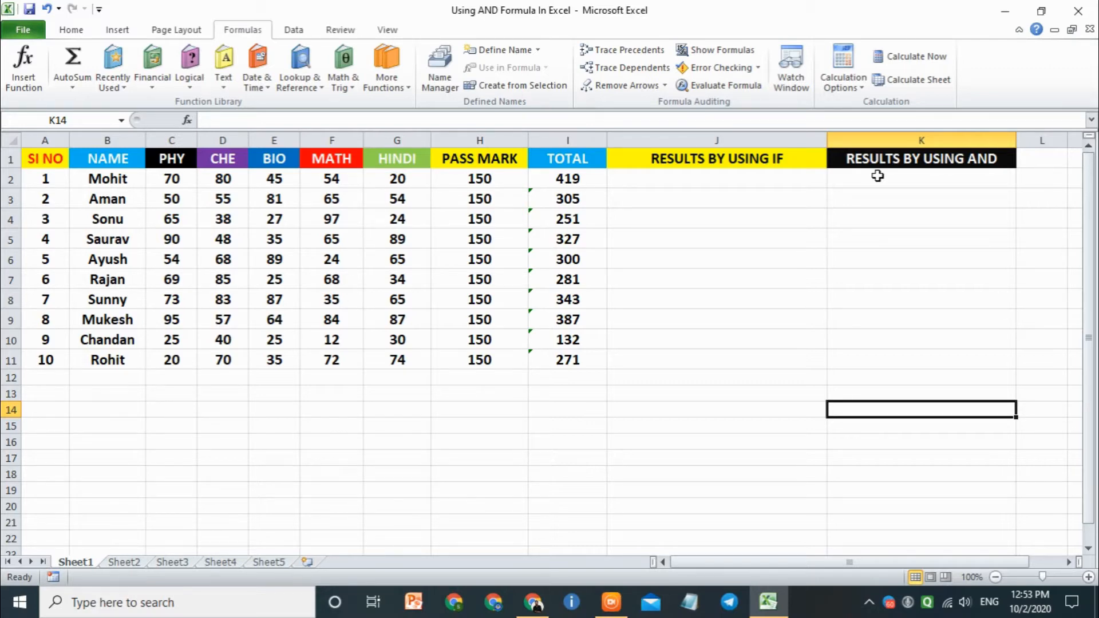
{"action": "left_click", "coordinate": [489, 176]}
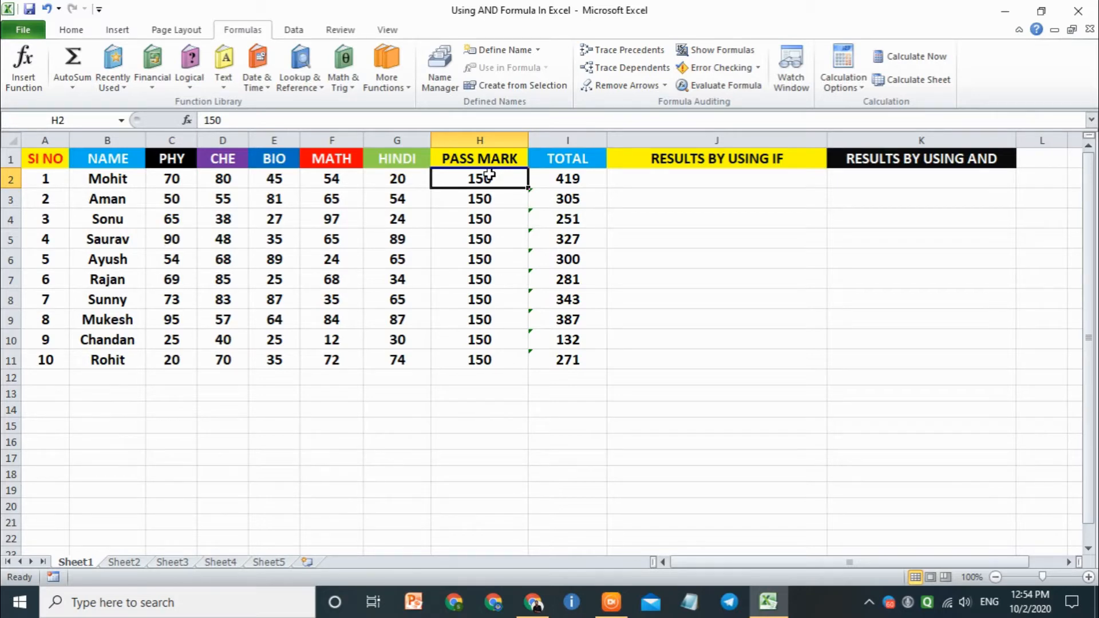
{"action": "left_click", "coordinate": [742, 158]}
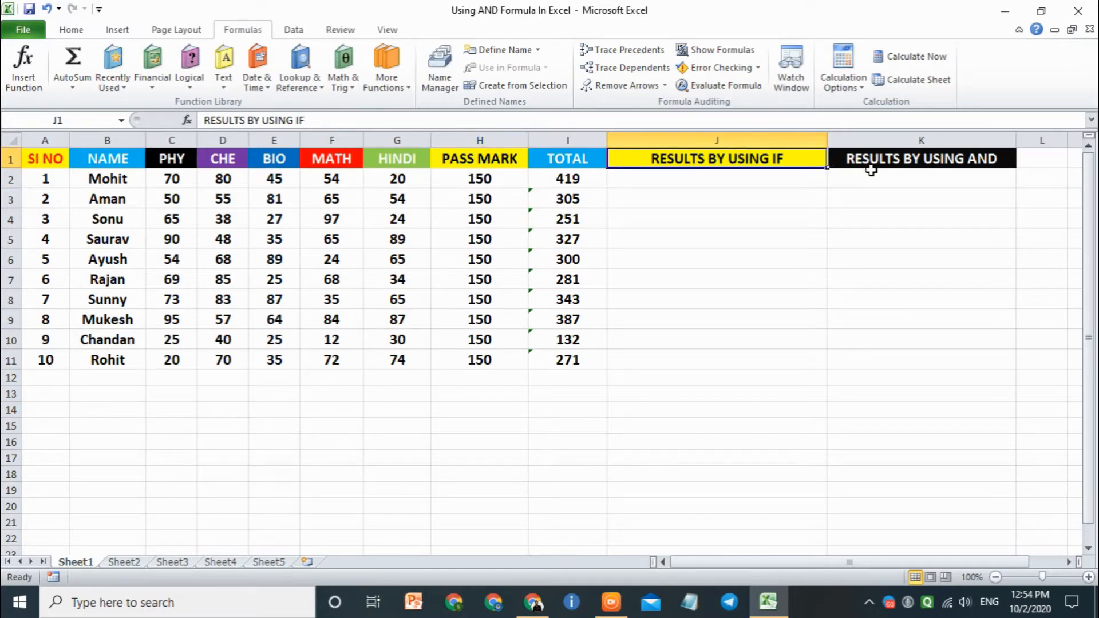
{"action": "left_click", "coordinate": [954, 164]}
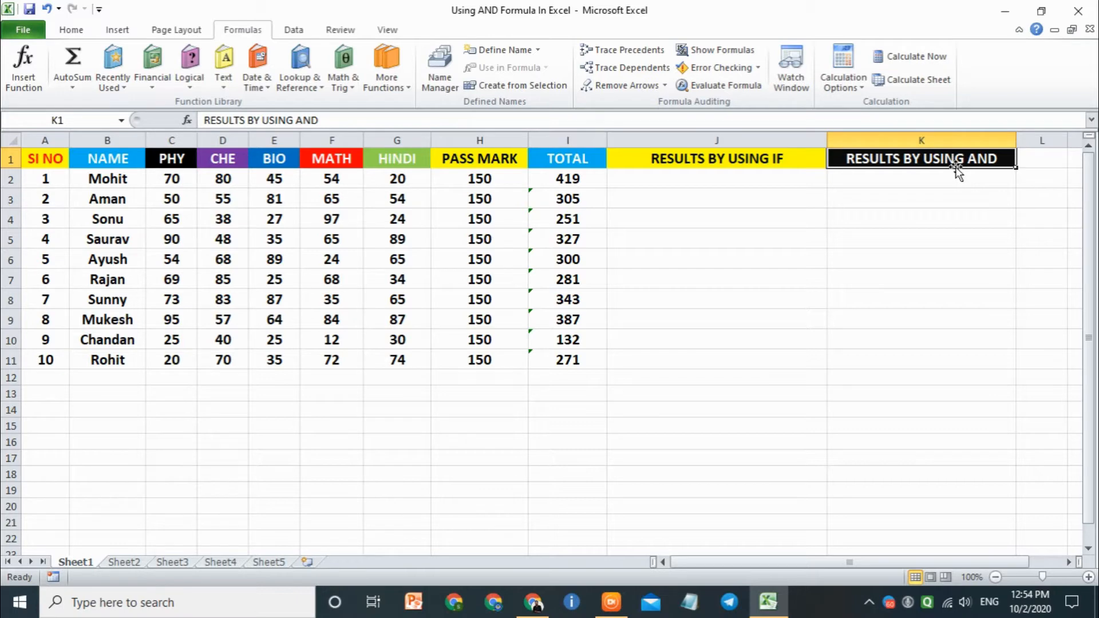
{"action": "double_click", "coordinate": [765, 181]}
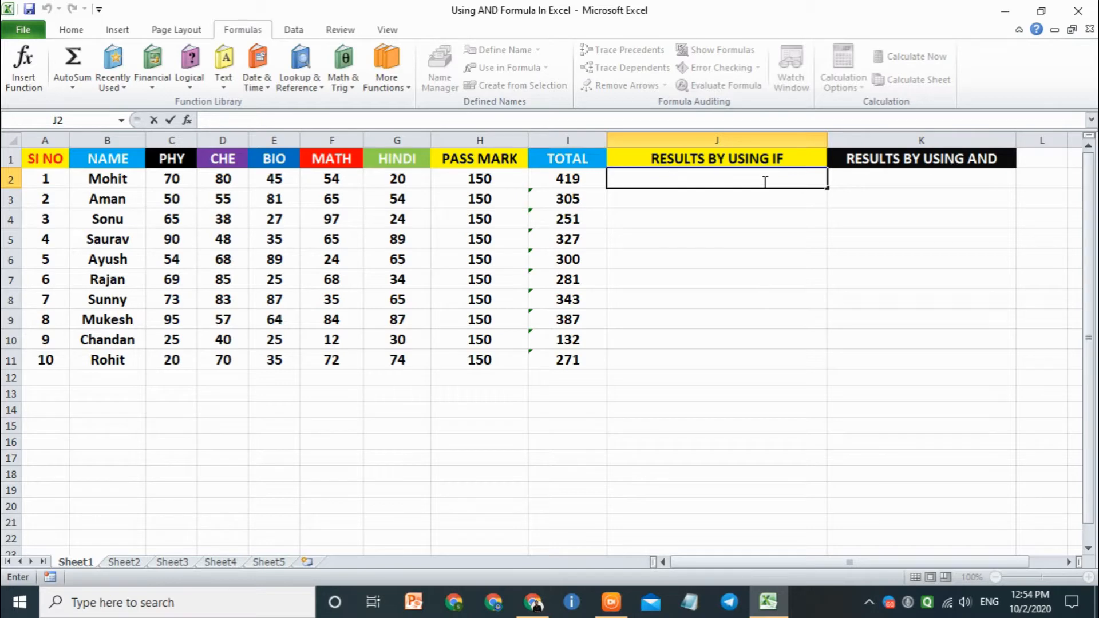
{"action": "type", "text": "=if"}
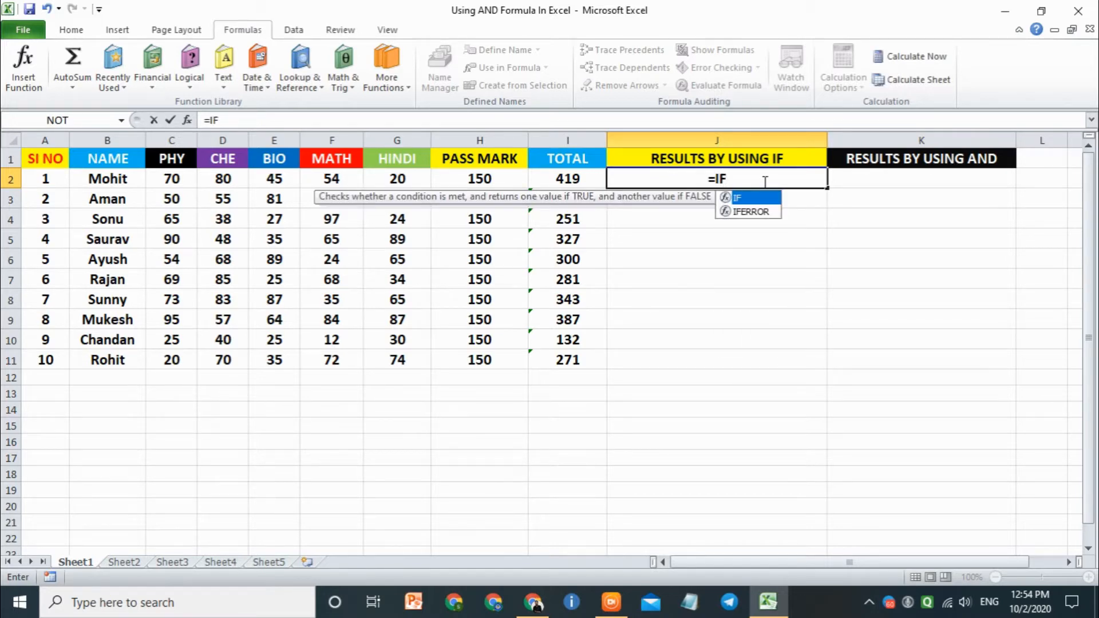
{"action": "key", "text": "Tab"}
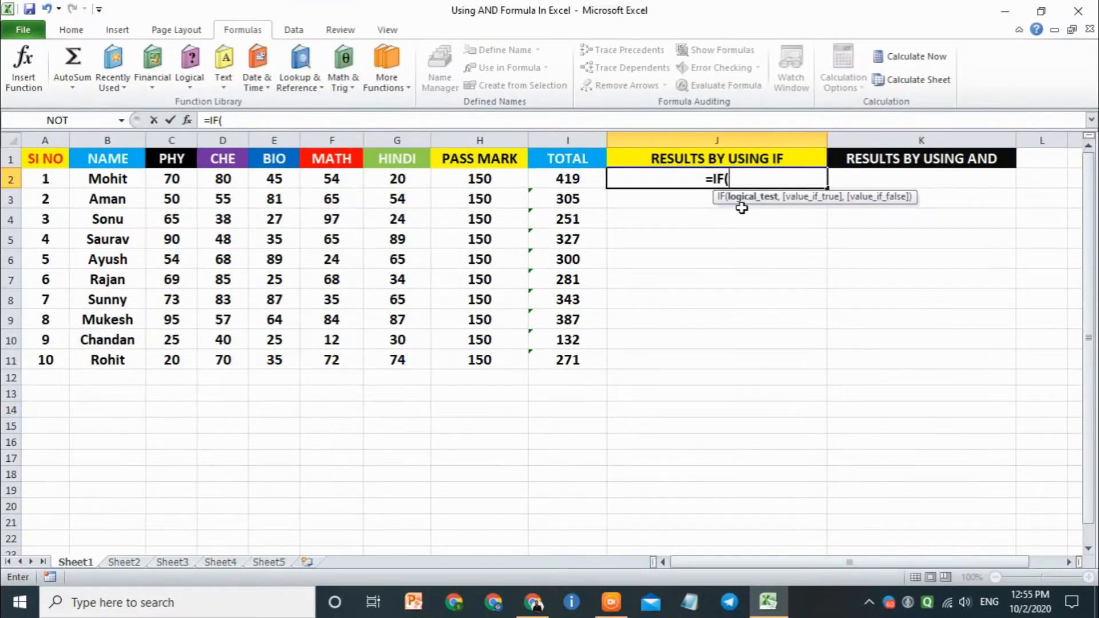
{"action": "key", "text": "BackSpace"}
{"action": "key", "text": "BackSpace"}
{"action": "key", "text": "BackSpace"}
{"action": "key", "text": "BackSpace"}
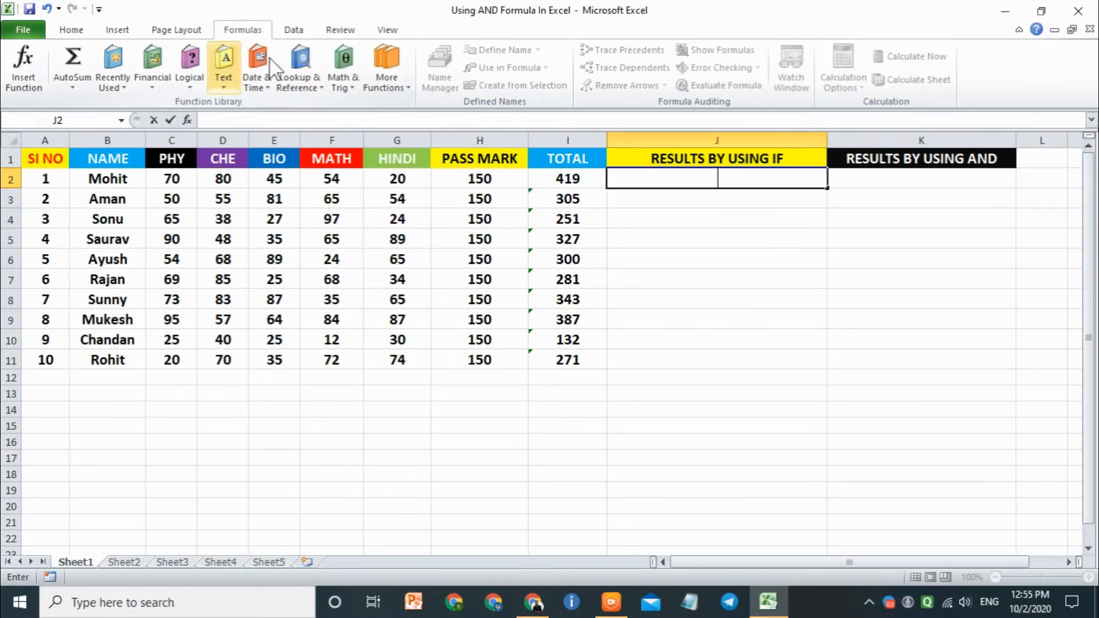
{"action": "left_click", "coordinate": [190, 69]}
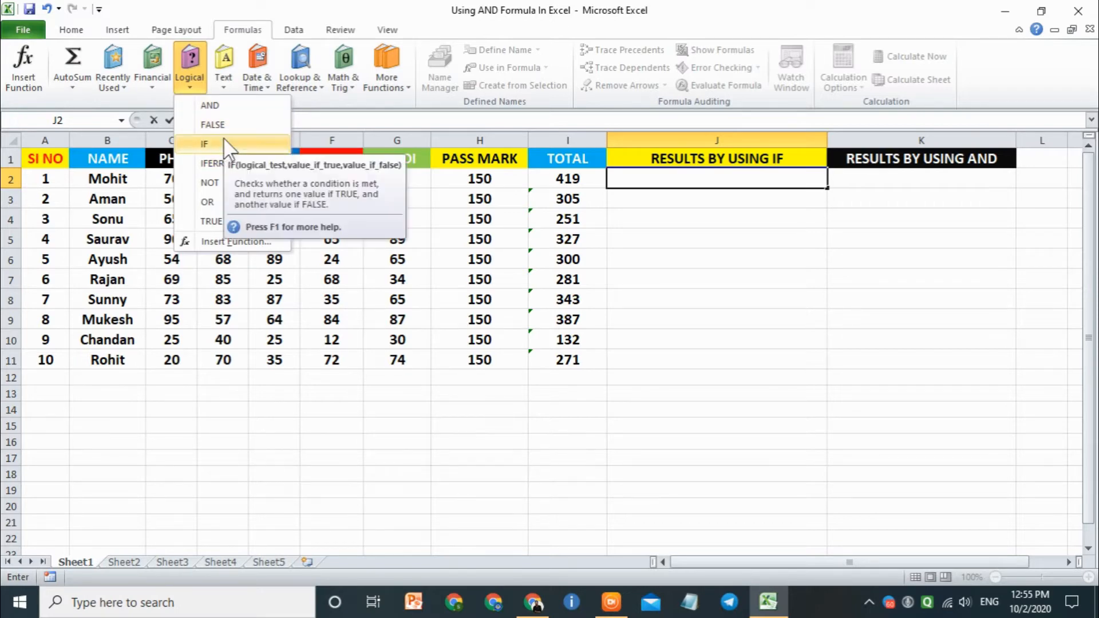
{"action": "left_click", "coordinate": [224, 143]}
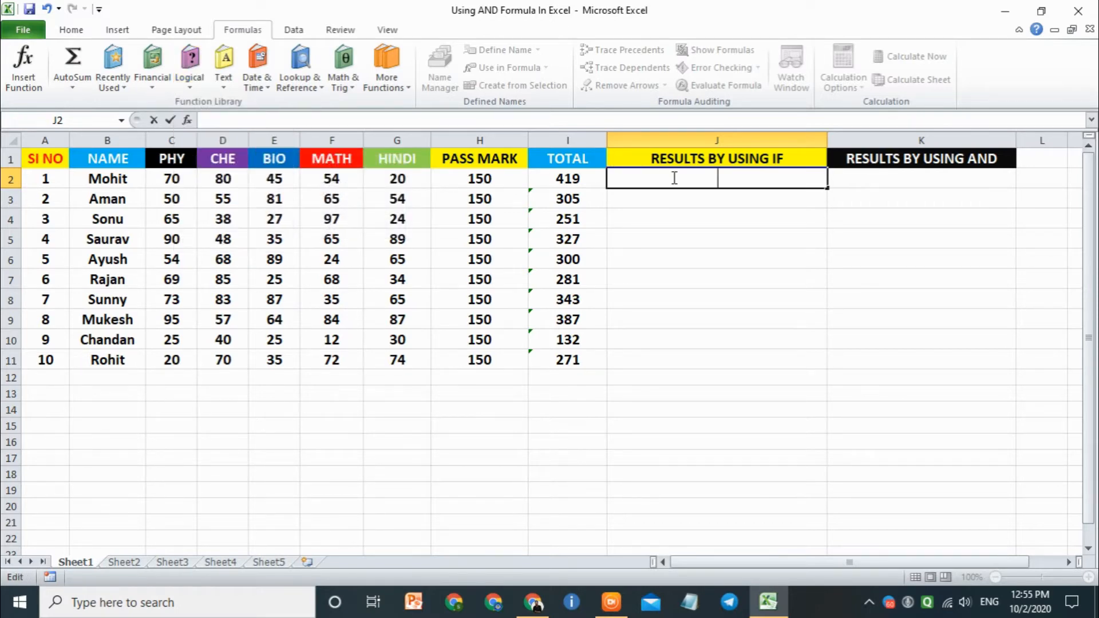
Begin an IF formula in J2 with the logical test I2>=150.
{"action": "type", "text": "=I"}
{"action": "type", "text": "D"}
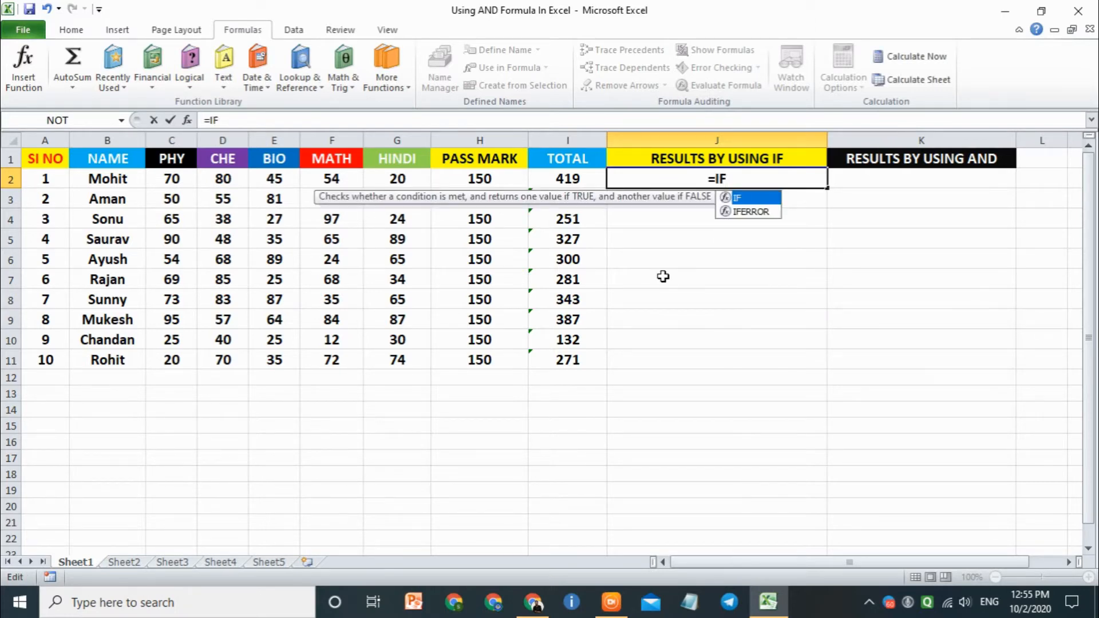
{"action": "type", "text": "("}
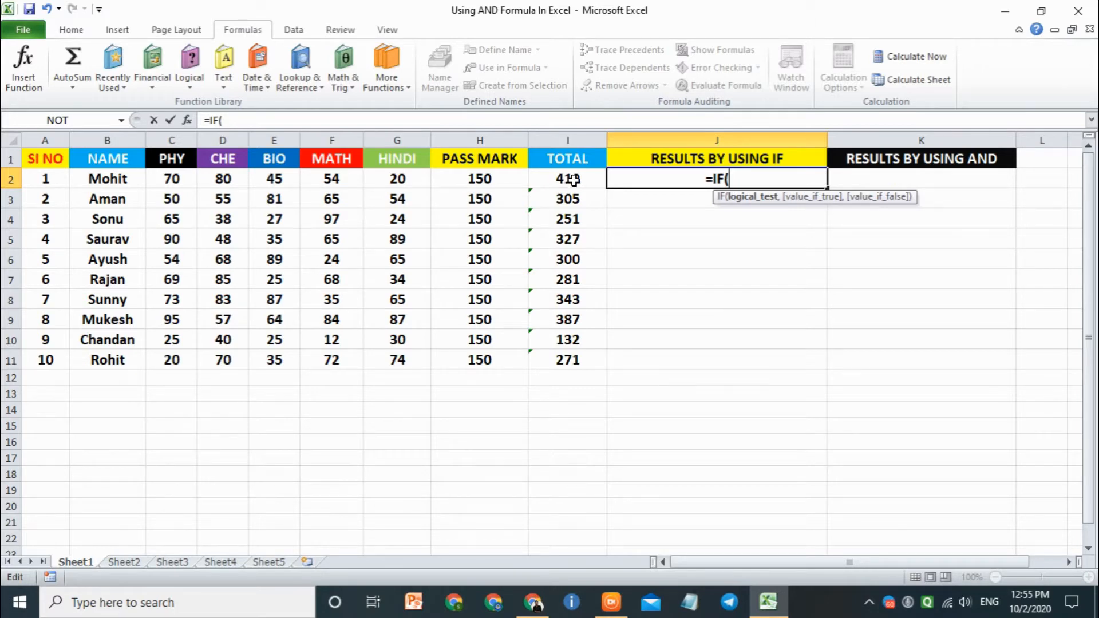
{"action": "type", "text": "I2"}
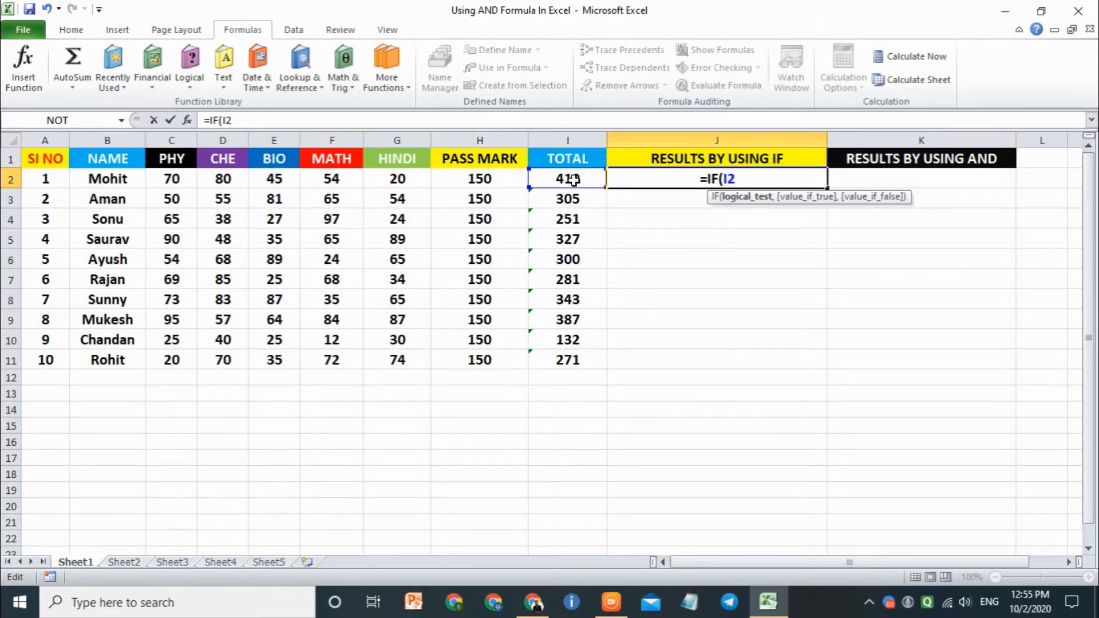
{"action": "key", "text": "BackSpace"}
{"action": "key", "text": "BackSpace"}
{"action": "left_click", "coordinate": [564, 178]}
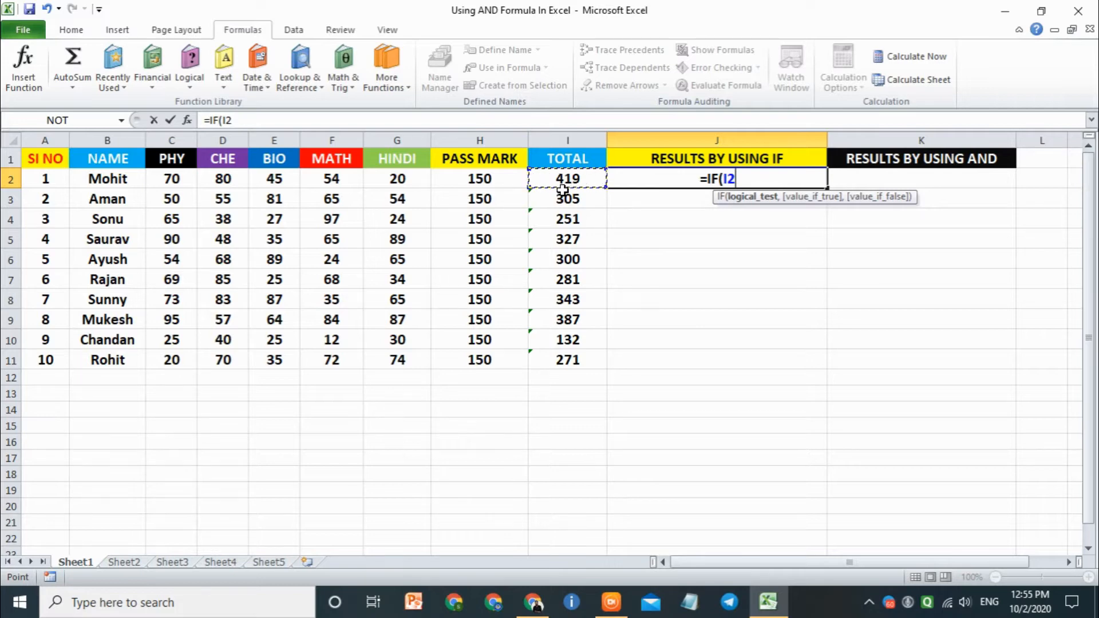
{"action": "type", "text": ">=15"}
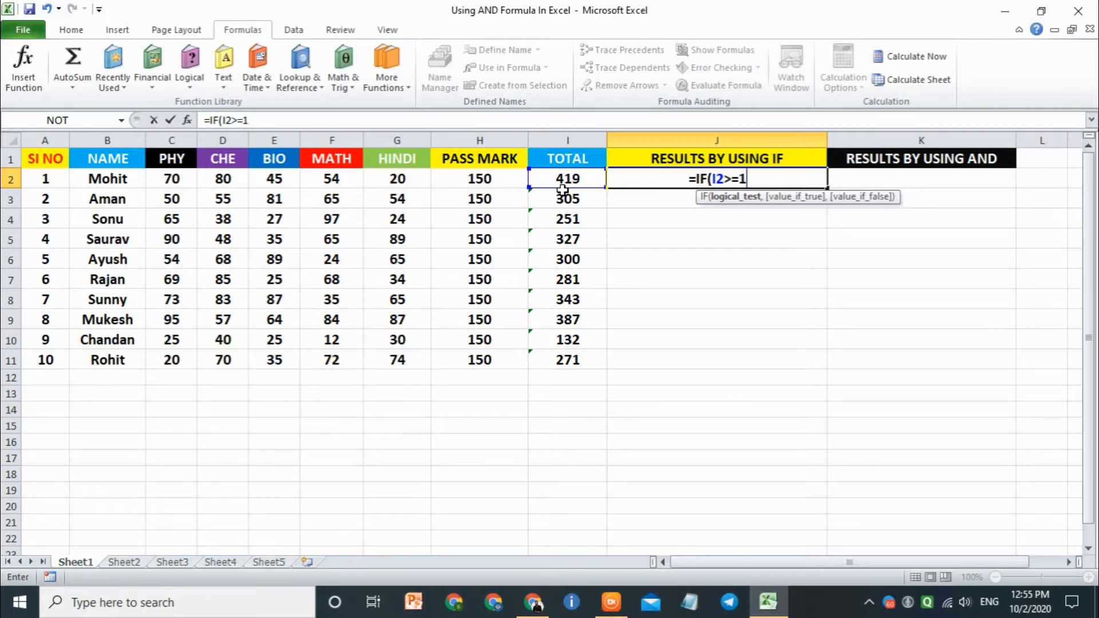
{"action": "type", "text": "0"}
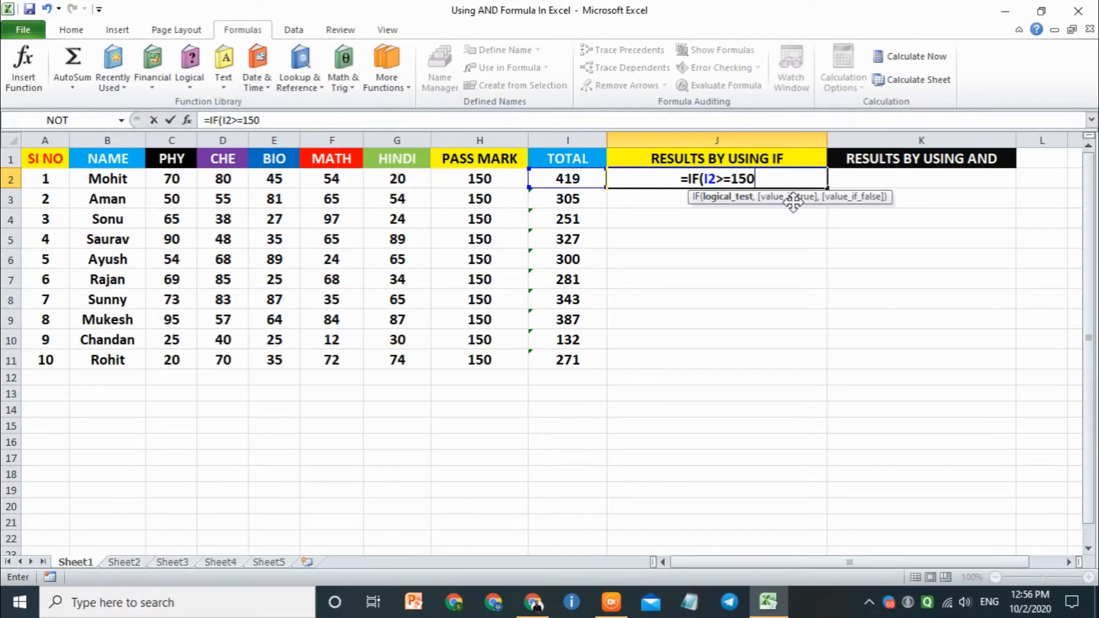
Complete the IF formula in J2 so it returns "PASS" when true and "FAIL" when false.
{"action": "type", "text": ","}
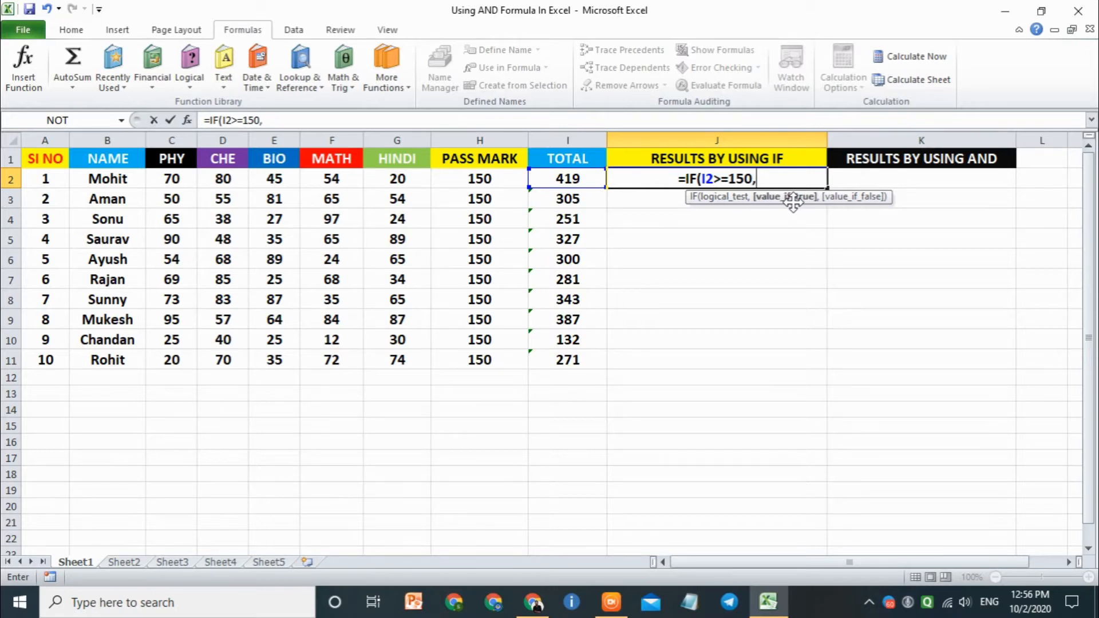
{"action": "type", "text": "\"PASS\""}
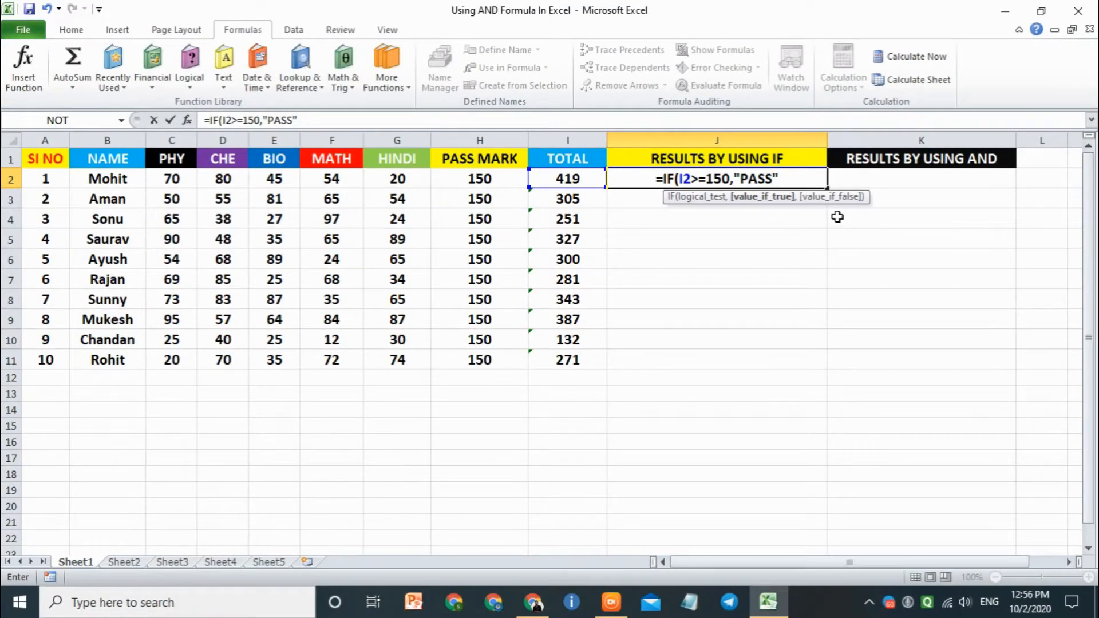
{"action": "type", "text": ",\"FAIL"}
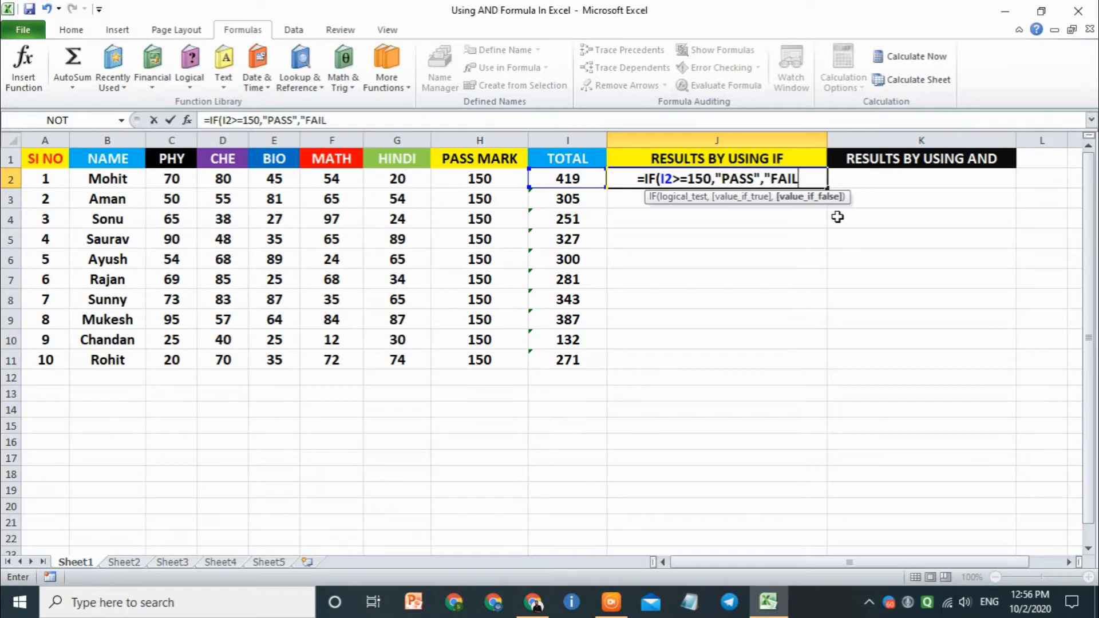
{"action": "type", "text": "\")"}
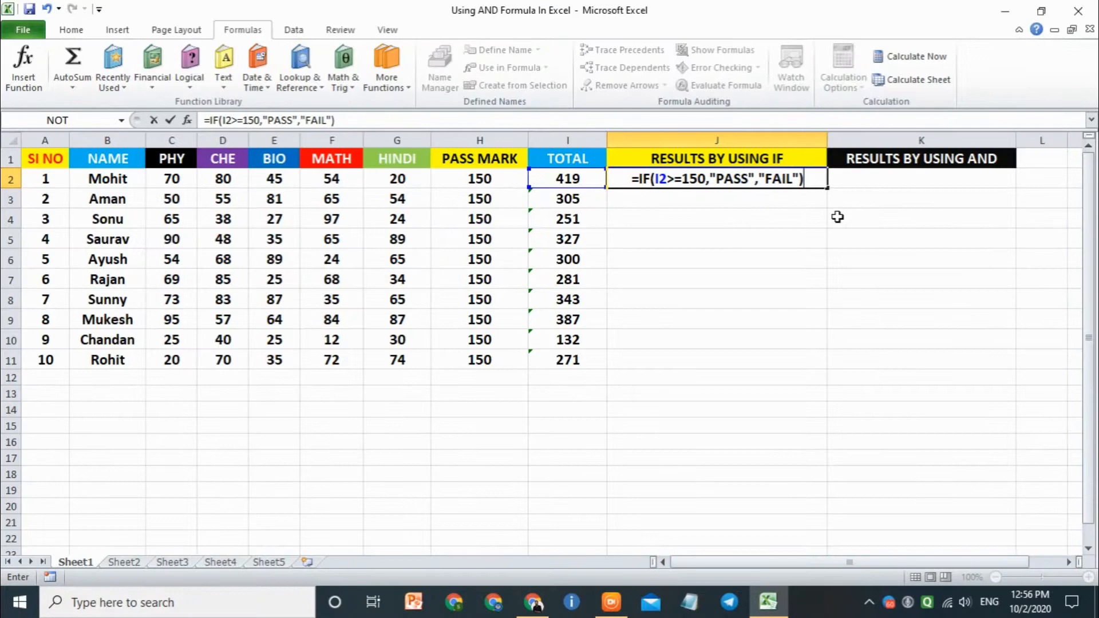
{"action": "key", "text": "Return"}
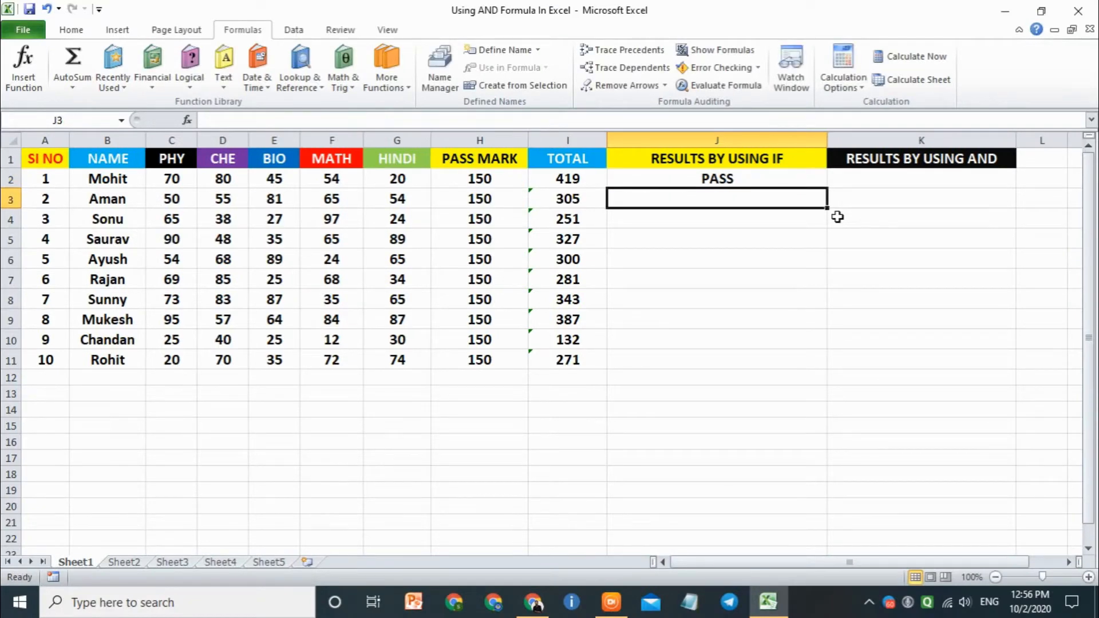
Fill the IF formula from J2 down through J11 for all ten students.
{"action": "left_click", "coordinate": [515, 179]}
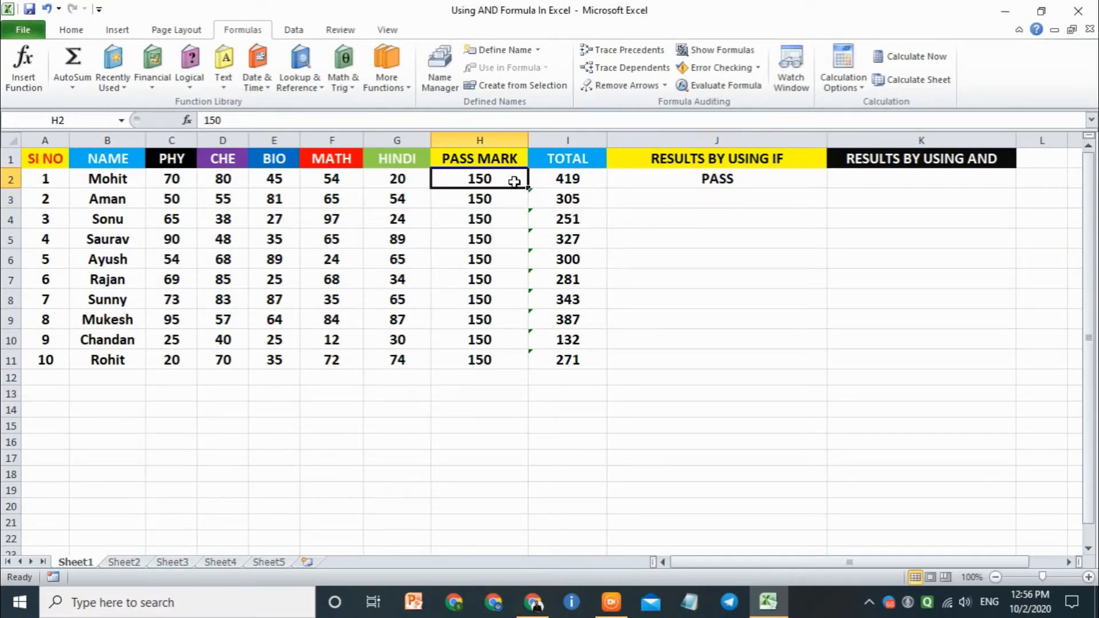
{"action": "left_click", "coordinate": [544, 182]}
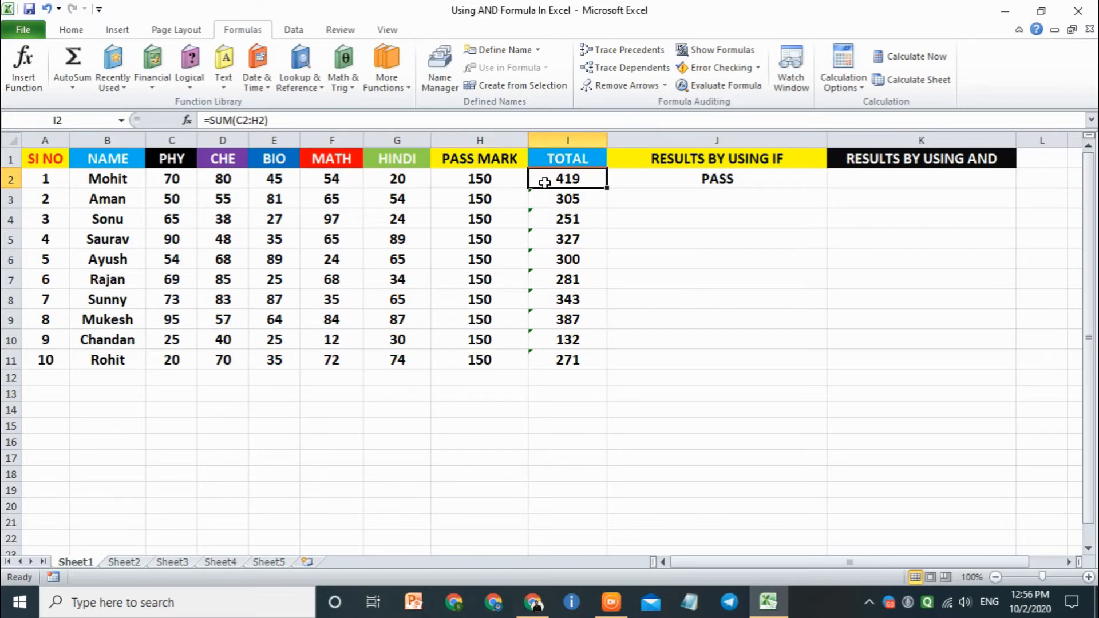
{"action": "left_click", "coordinate": [664, 182]}
{"action": "left_click_drag", "start_coordinate": [827, 187], "coordinate": [773, 362]}
{"action": "left_click", "coordinate": [897, 343]}
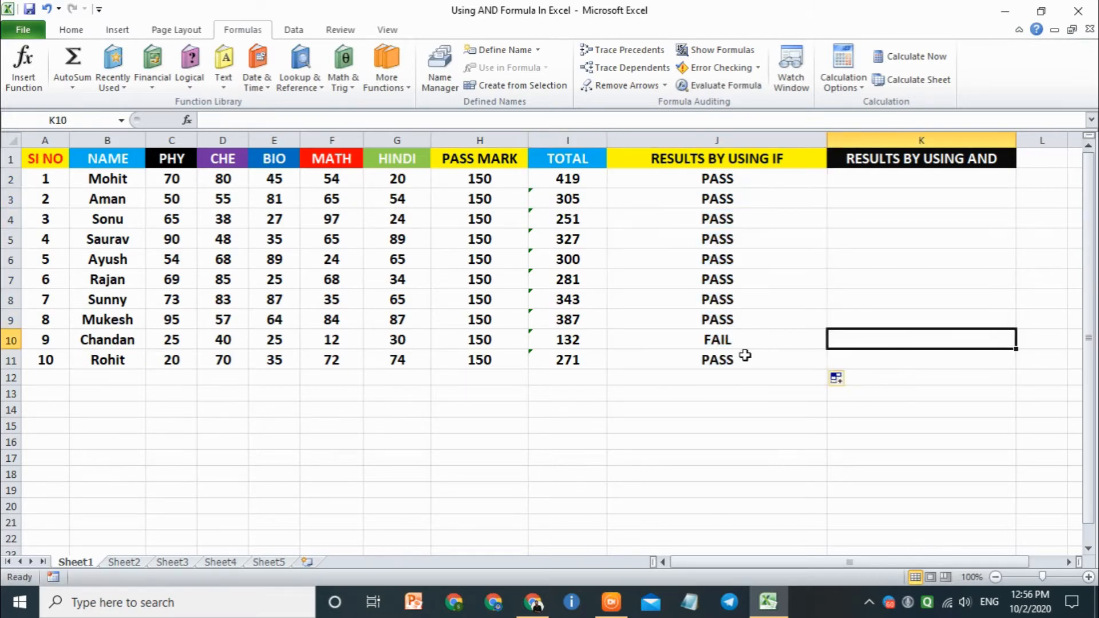
Examine the marks, totals and IF results of the students in rows 10 and 2.
{"action": "left_click", "coordinate": [663, 341]}
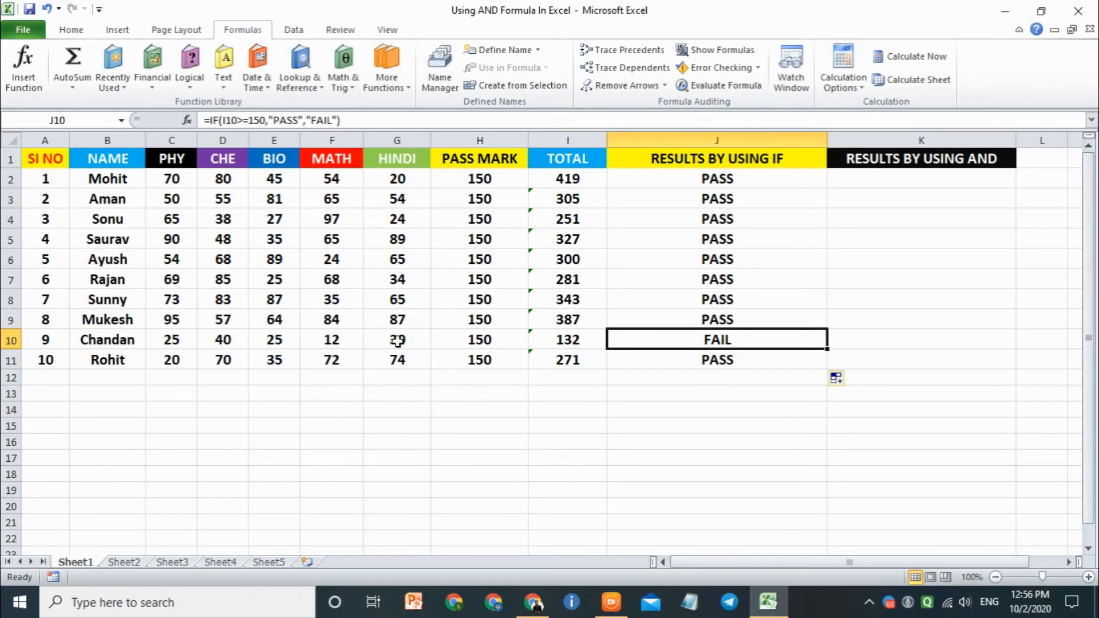
{"action": "left_click", "coordinate": [141, 339]}
{"action": "left_click", "coordinate": [568, 345]}
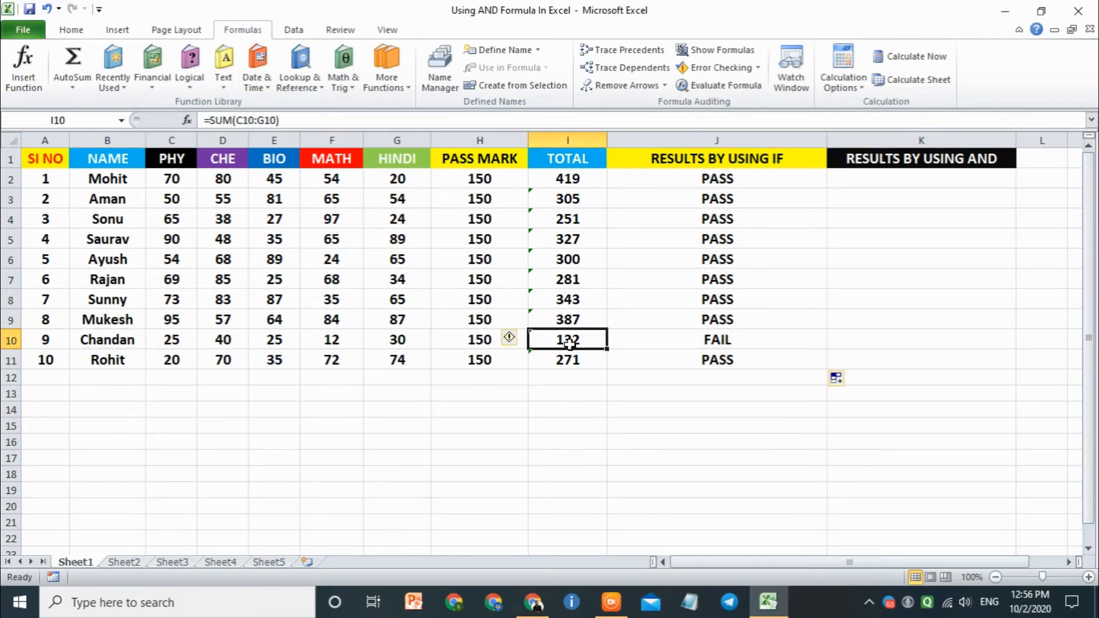
{"action": "left_click", "coordinate": [704, 342]}
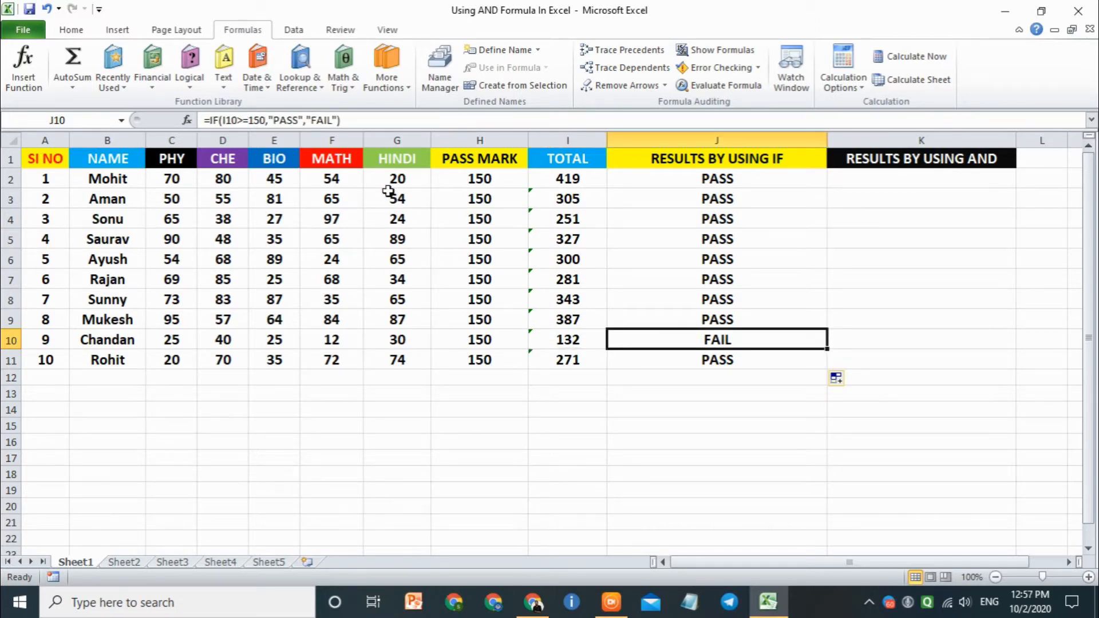
{"action": "left_click", "coordinate": [109, 182]}
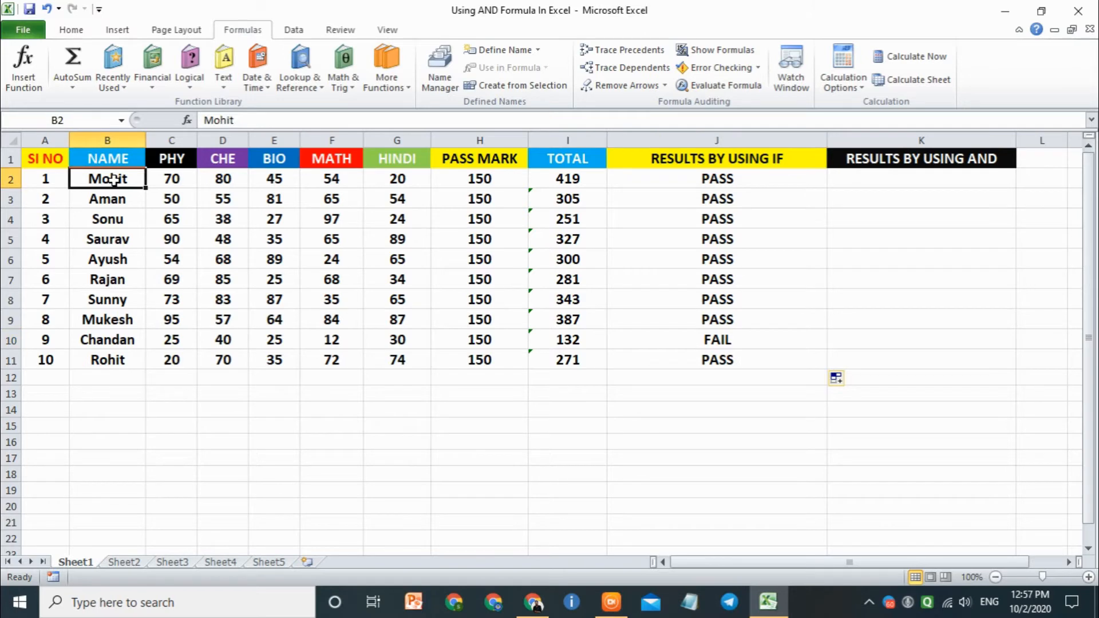
{"action": "left_click", "coordinate": [405, 180]}
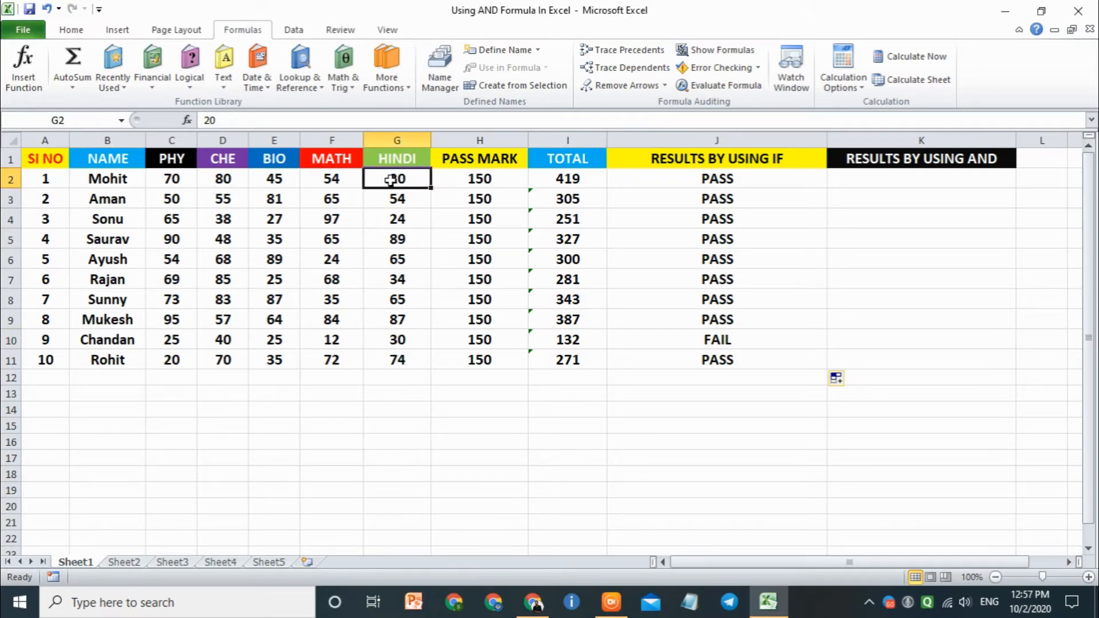
{"action": "left_click", "coordinate": [683, 180]}
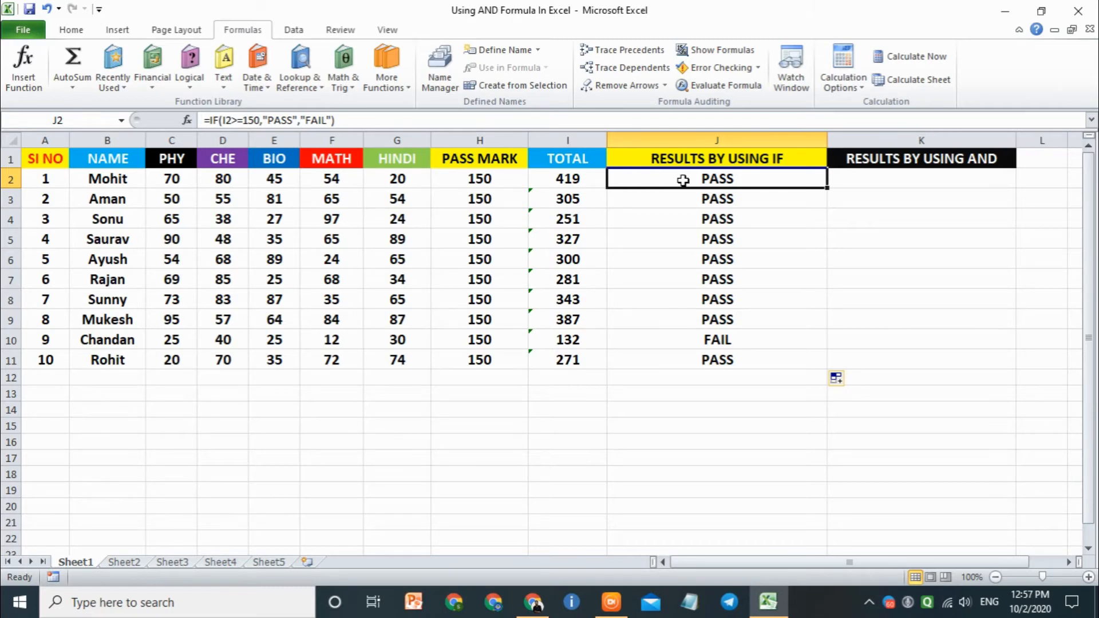
{"action": "double_click", "coordinate": [865, 179]}
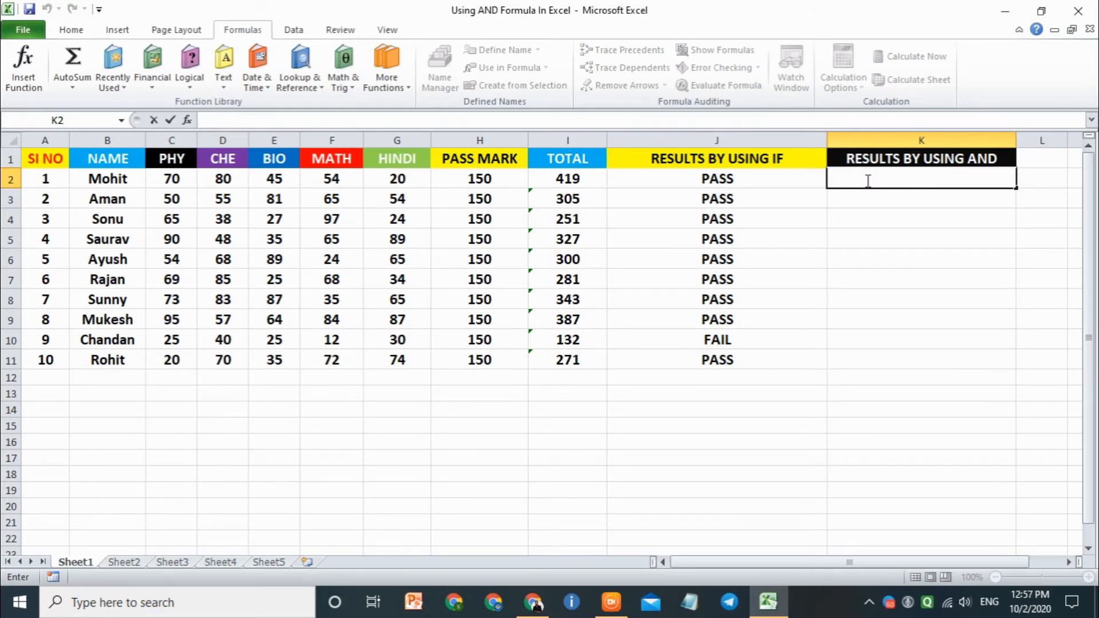
{"action": "type", "text": "="}
{"action": "left_click", "coordinate": [865, 253]}
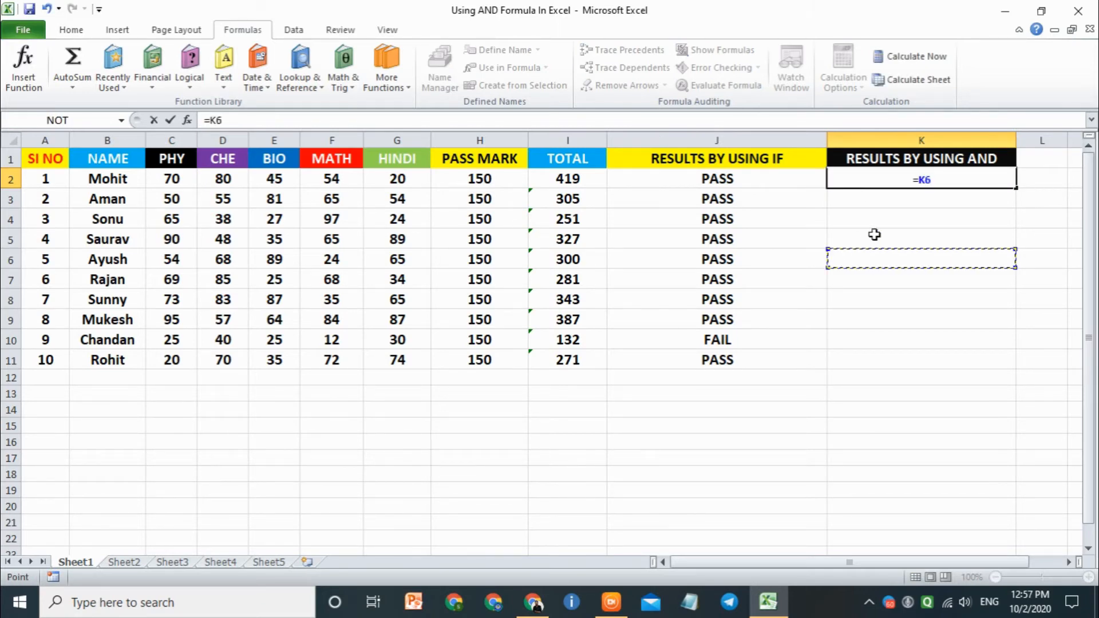
{"action": "key", "text": "BackSpace"}
{"action": "key", "text": "BackSpace"}
{"action": "key", "text": "Escape"}
{"action": "left_click", "coordinate": [989, 255]}
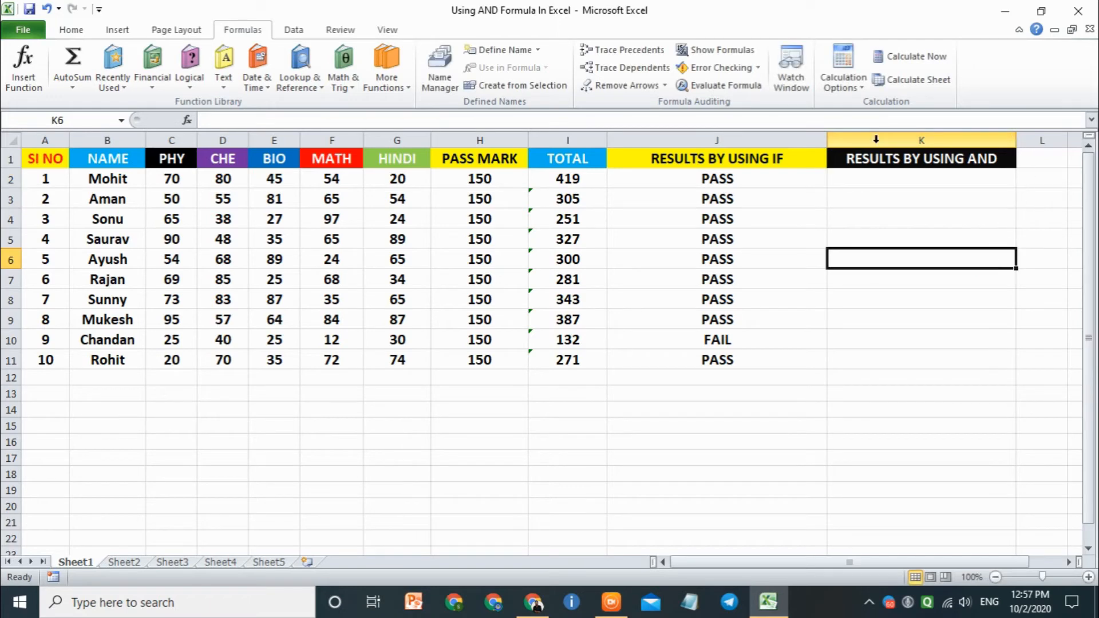
Narrow the RESULTS BY USING IF column and widen the RESULTS BY USING AND column.
{"action": "left_click_drag", "start_coordinate": [827, 140], "coordinate": [761, 142]}
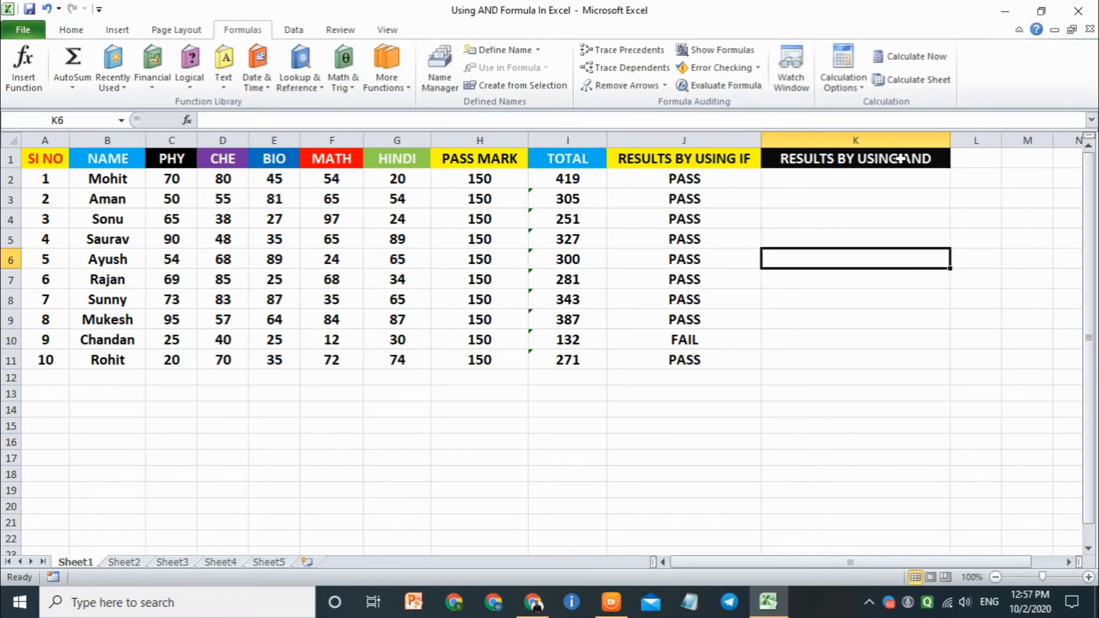
{"action": "left_click_drag", "start_coordinate": [950, 142], "coordinate": [1058, 142]}
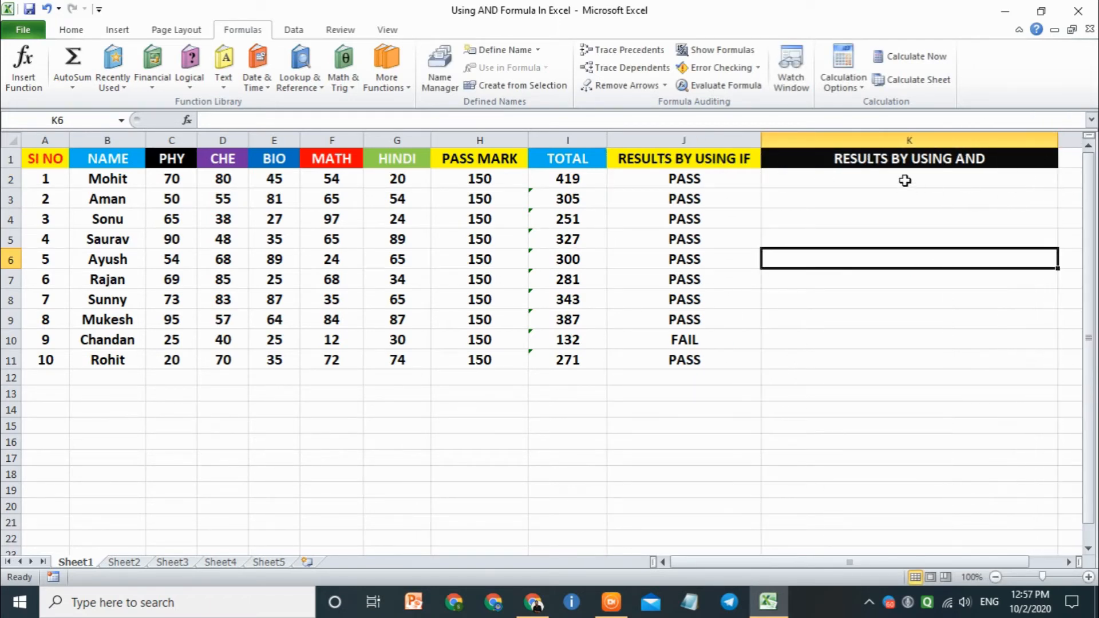
Start a formula in K2 with the IF function and a nested AND function as its logical test.
{"action": "left_click_drag", "start_coordinate": [904, 180], "coordinate": [898, 358]}
{"action": "left_click", "coordinate": [71, 29]}
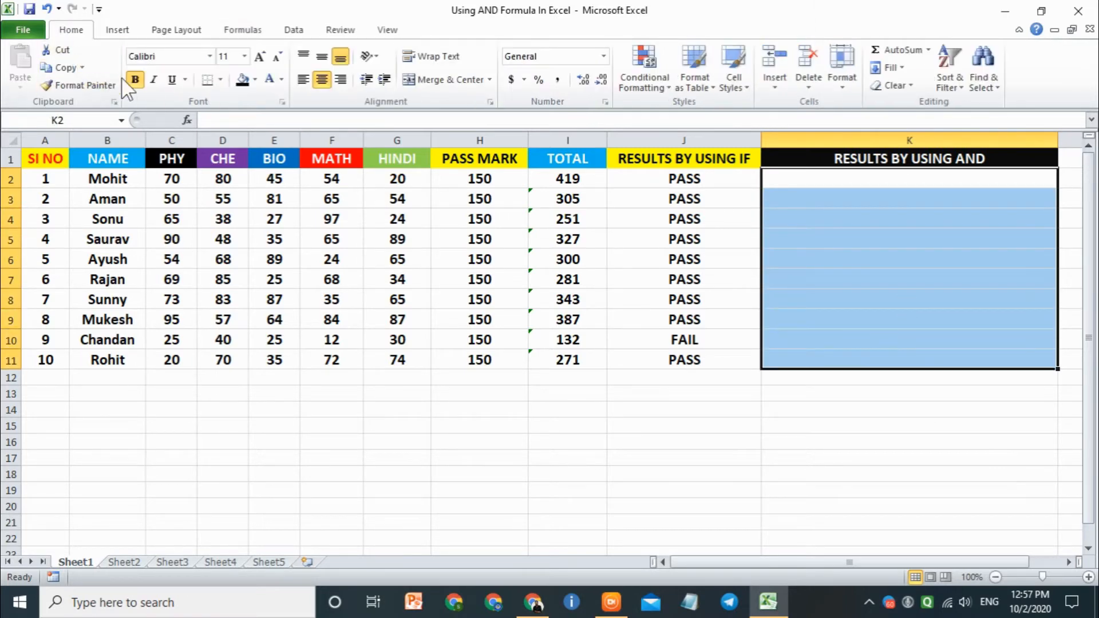
{"action": "double_click", "coordinate": [801, 184]}
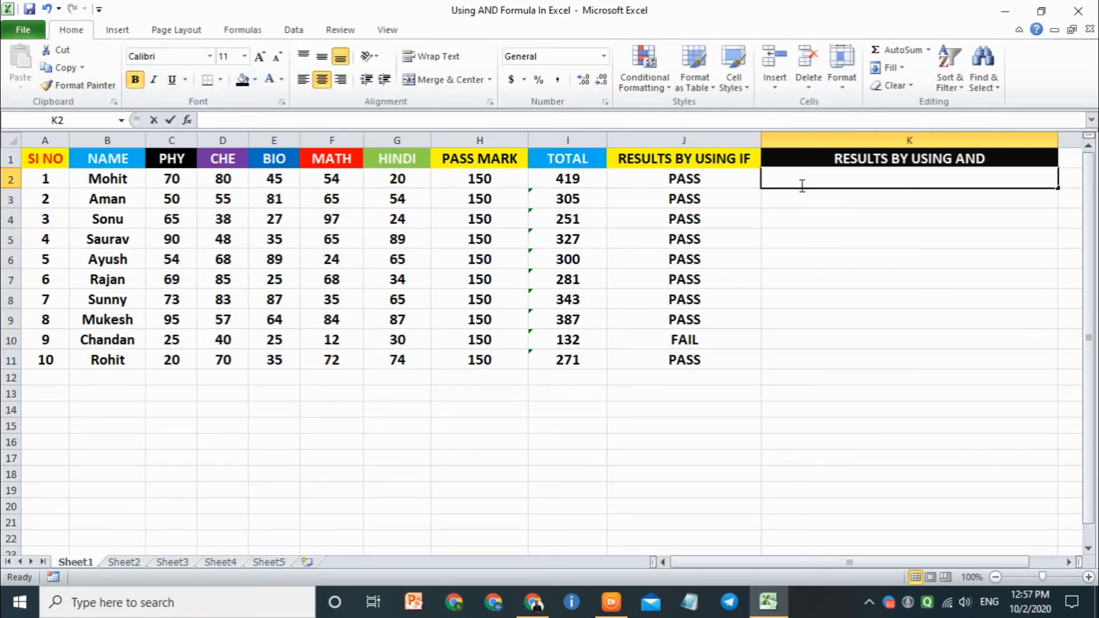
{"action": "type", "text": "=d"}
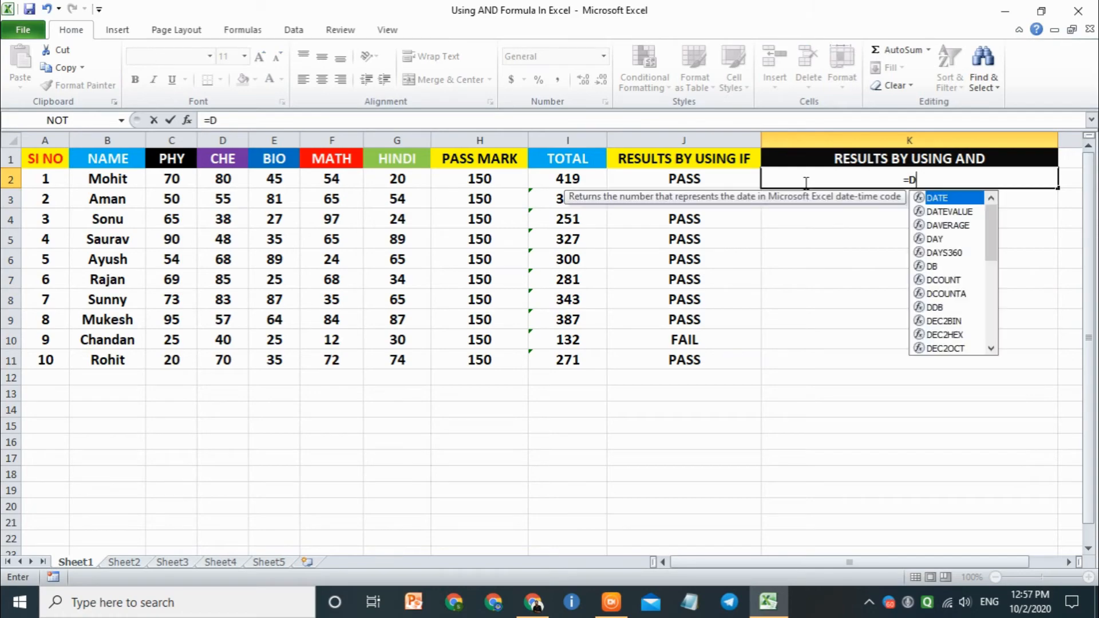
{"action": "key", "text": "BackSpace"}
{"action": "type", "text": "IF"}
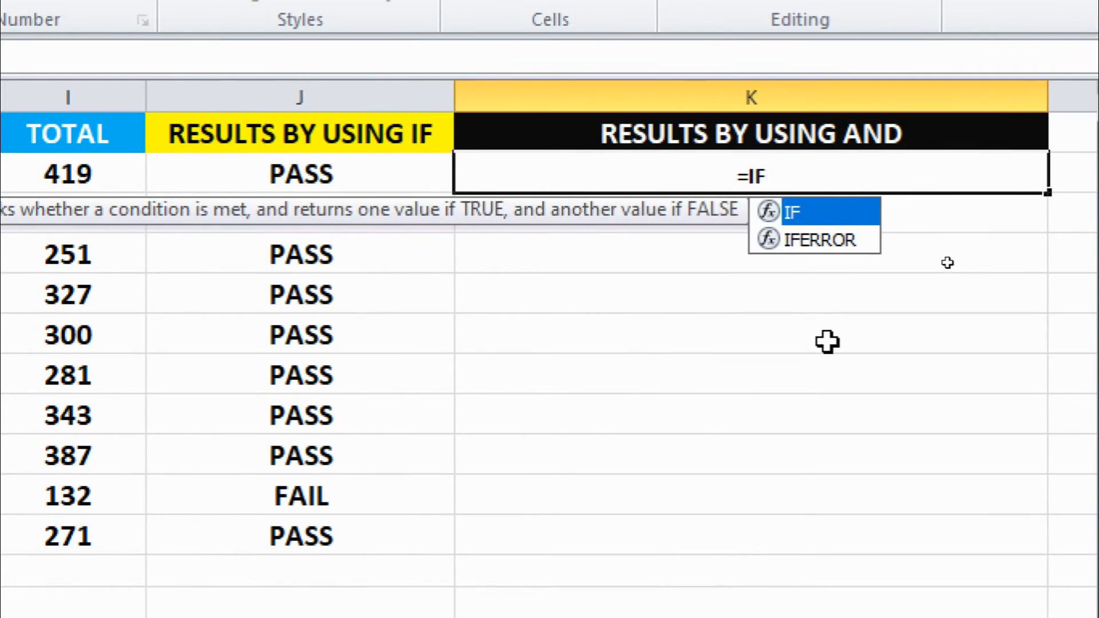
{"action": "type", "text": "("}
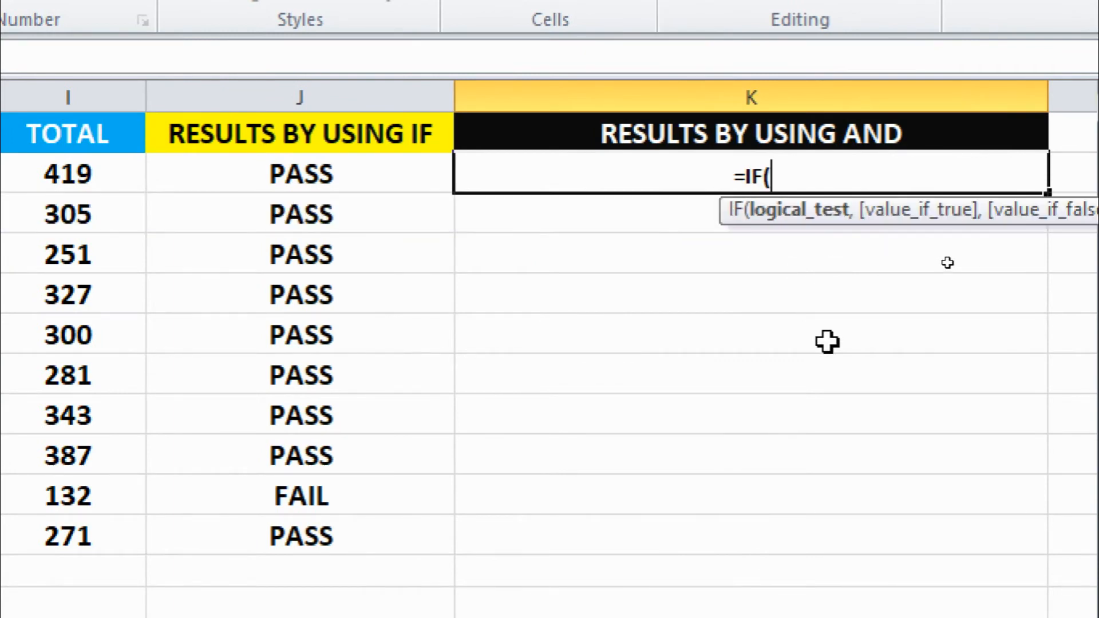
{"action": "type", "text": "AND"}
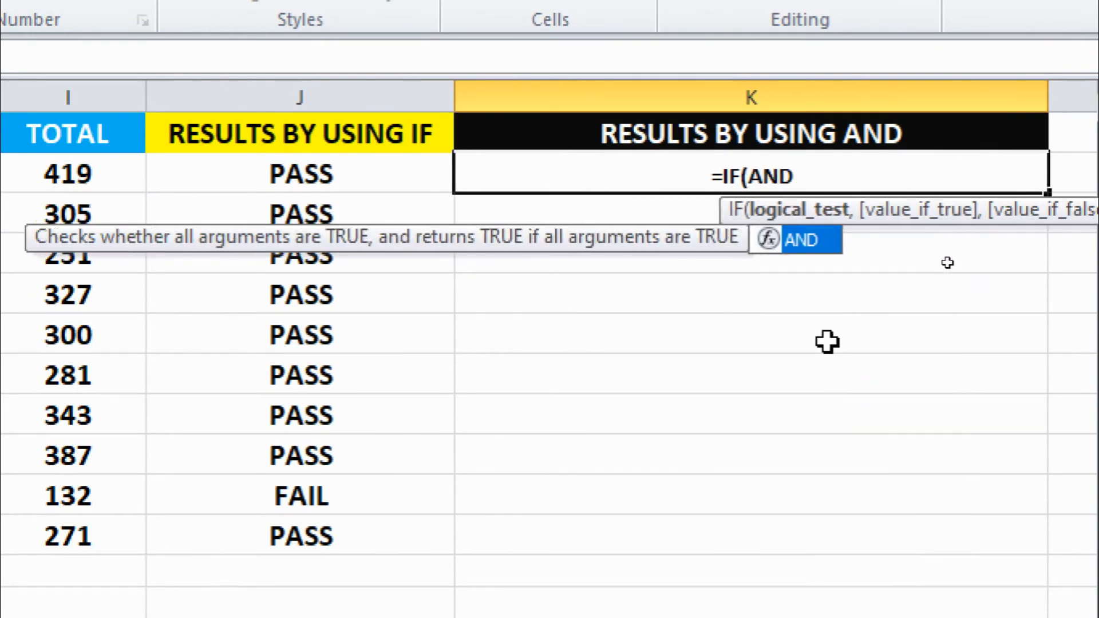
{"action": "type", "text": "("}
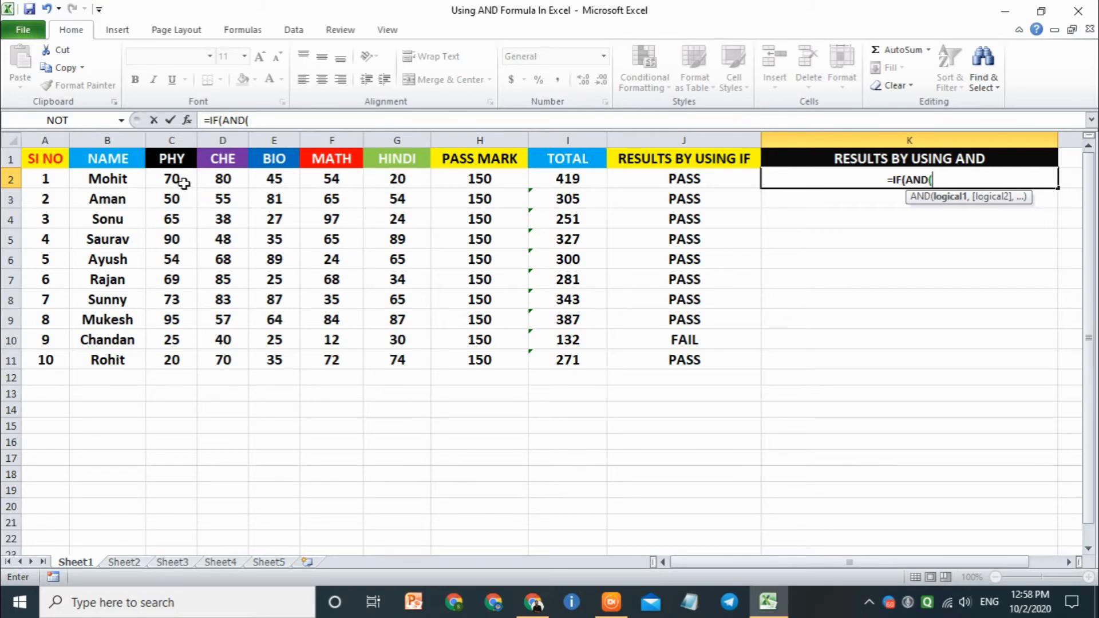
Add the conditions C2>=30 and D2>=30 for the PHY and CHE marks to the AND function.
{"action": "left_click", "coordinate": [183, 182]}
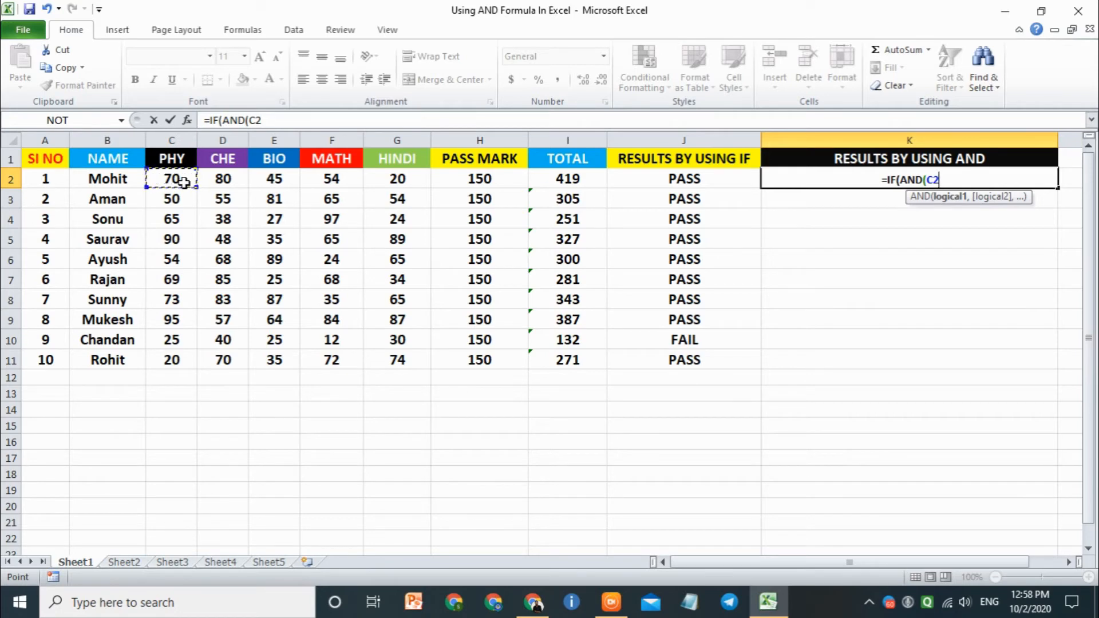
{"action": "type", "text": ">="}
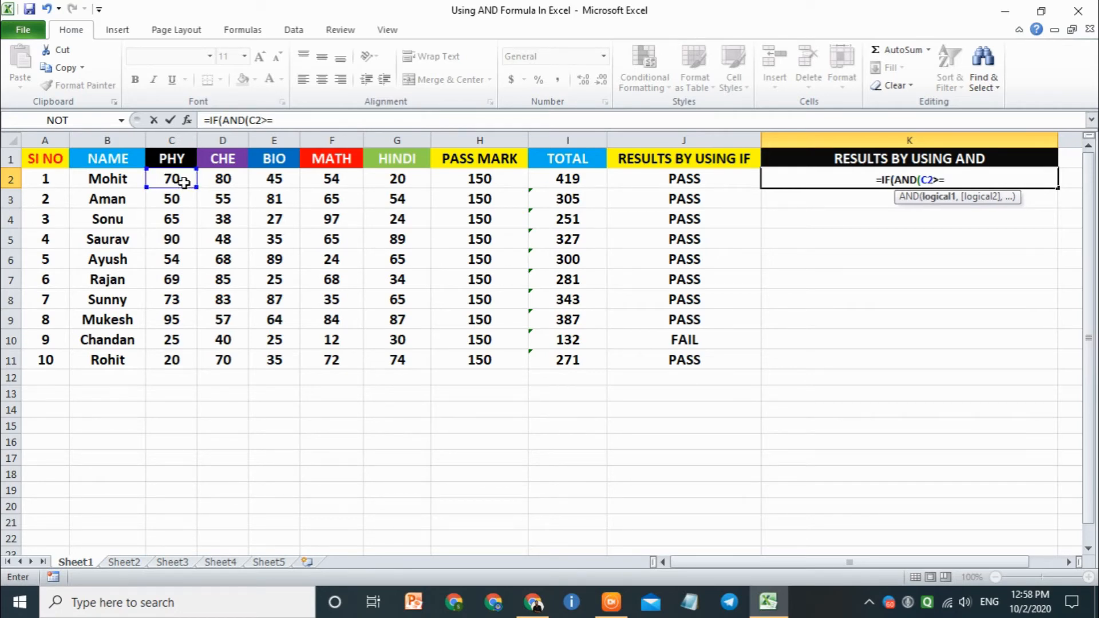
{"action": "type", "text": "30"}
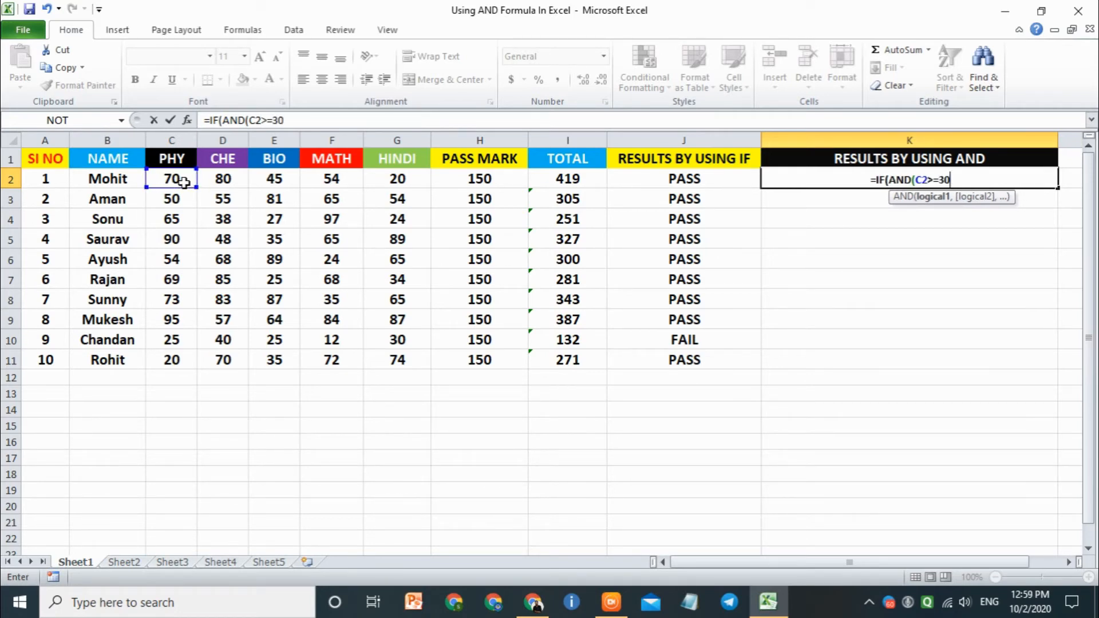
{"action": "type", "text": ","}
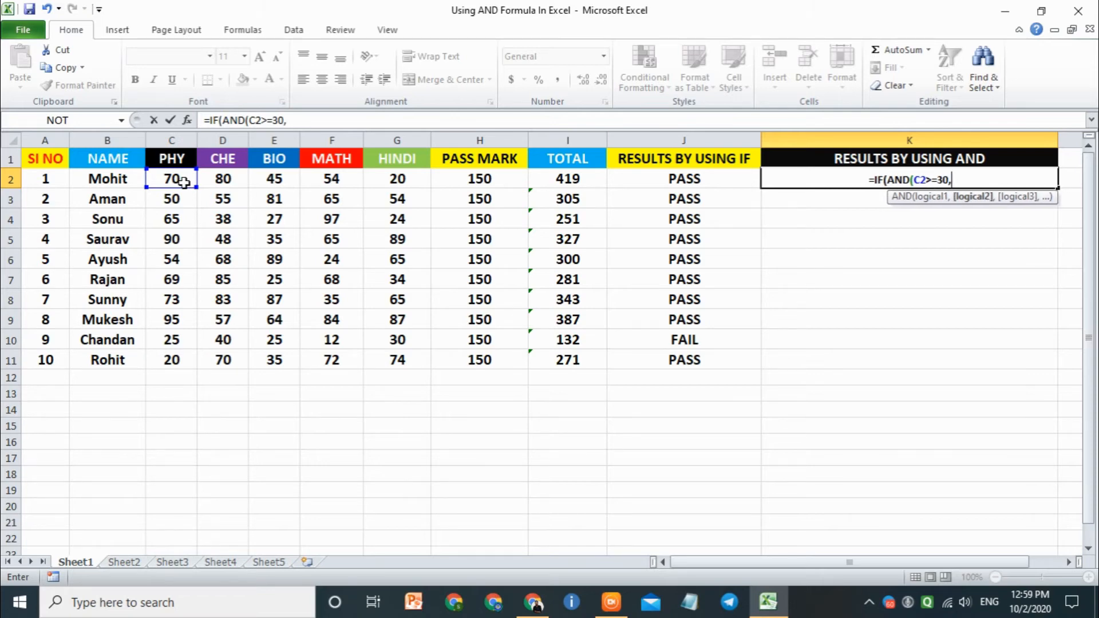
{"action": "left_click", "coordinate": [238, 184]}
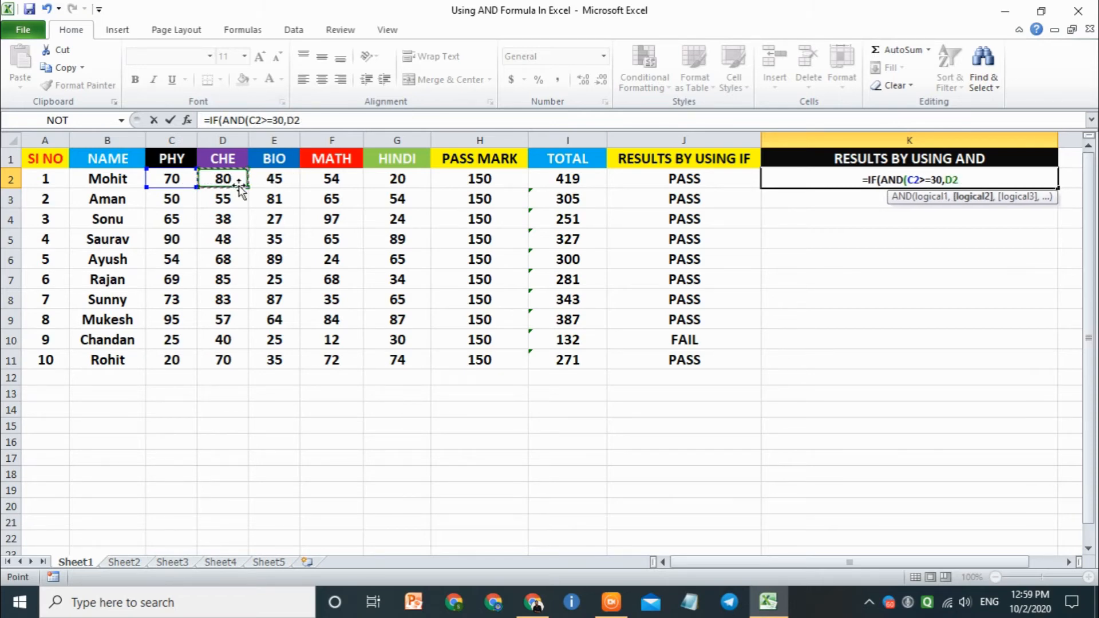
{"action": "type", "text": ">=30"}
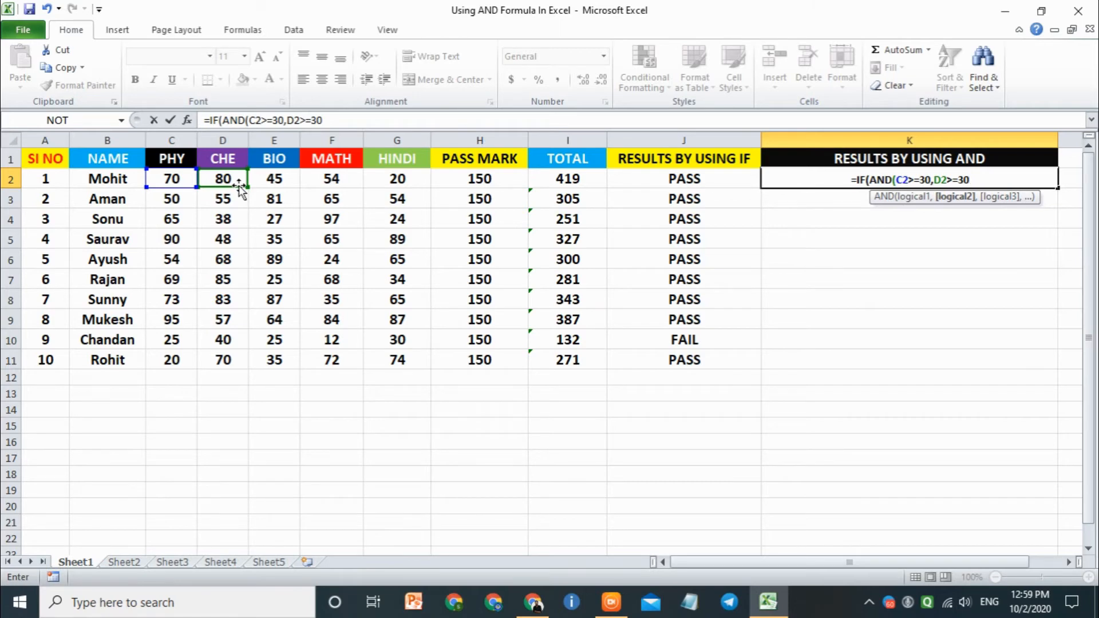
{"action": "type", "text": ","}
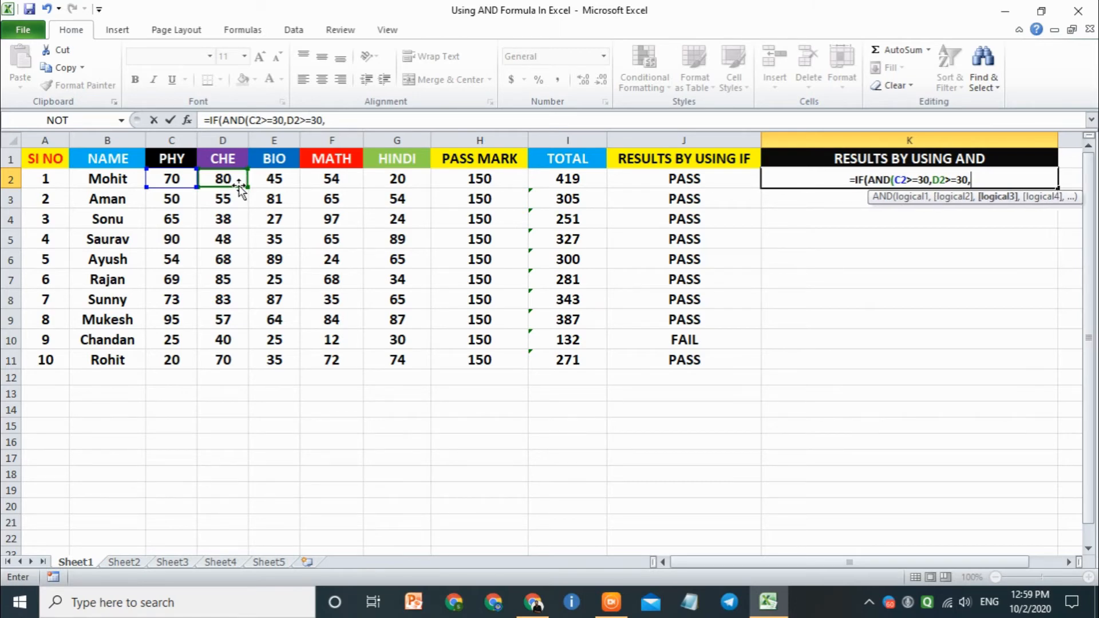
Add the condition E2>=30 for the BIO mark as the third AND argument.
{"action": "left_click", "coordinate": [271, 182]}
{"action": "type", "text": ">=23"}
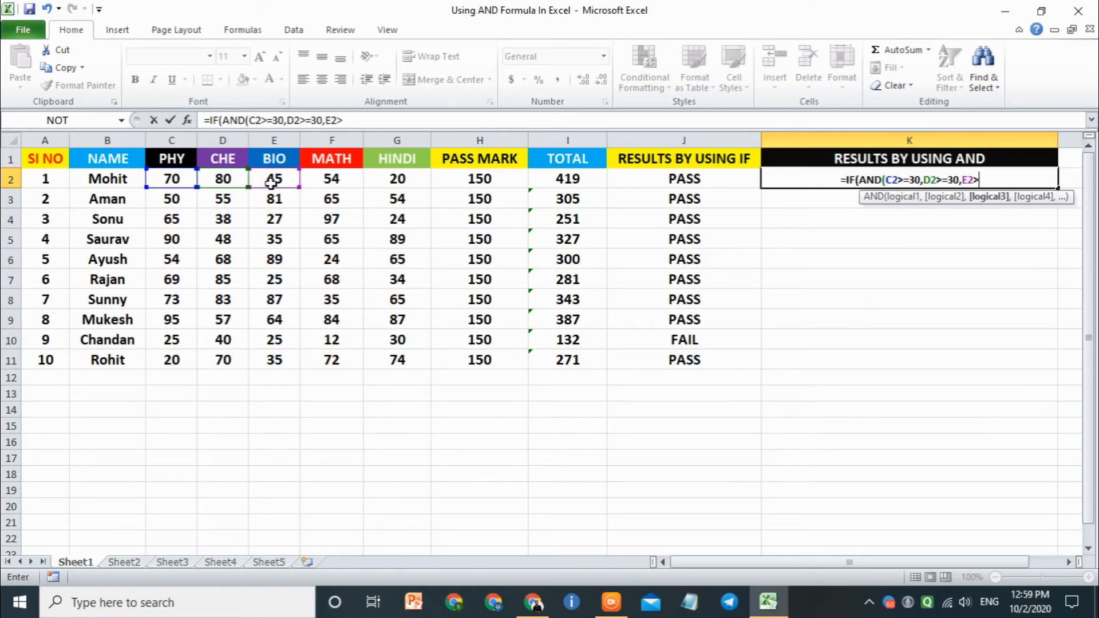
{"action": "key", "text": "BackSpace"}
{"action": "key", "text": "BackSpace"}
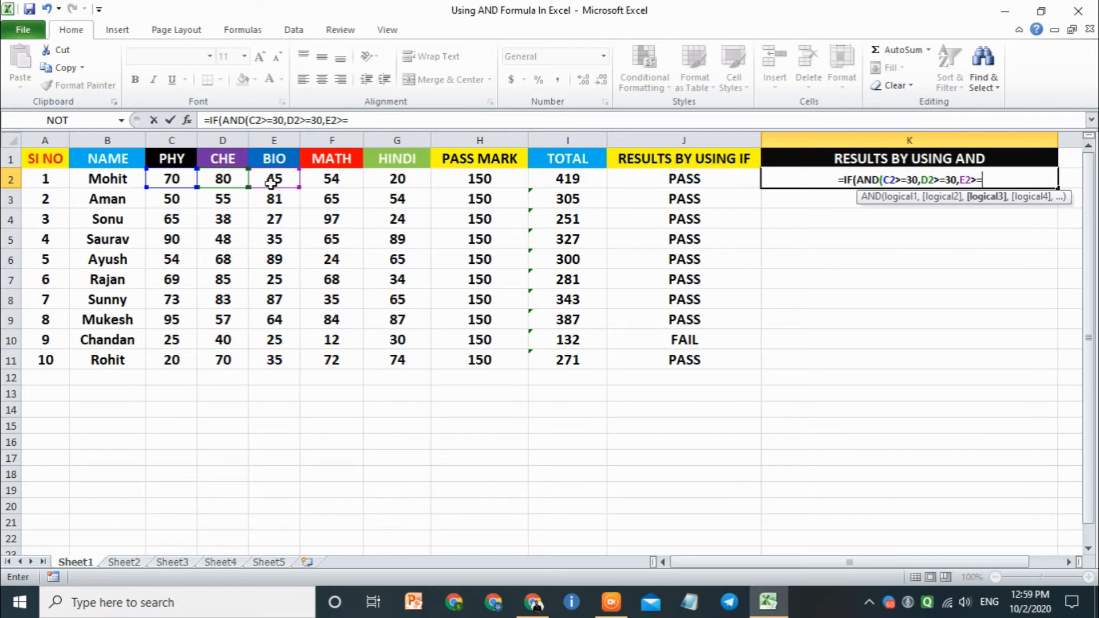
{"action": "type", "text": "30,"}
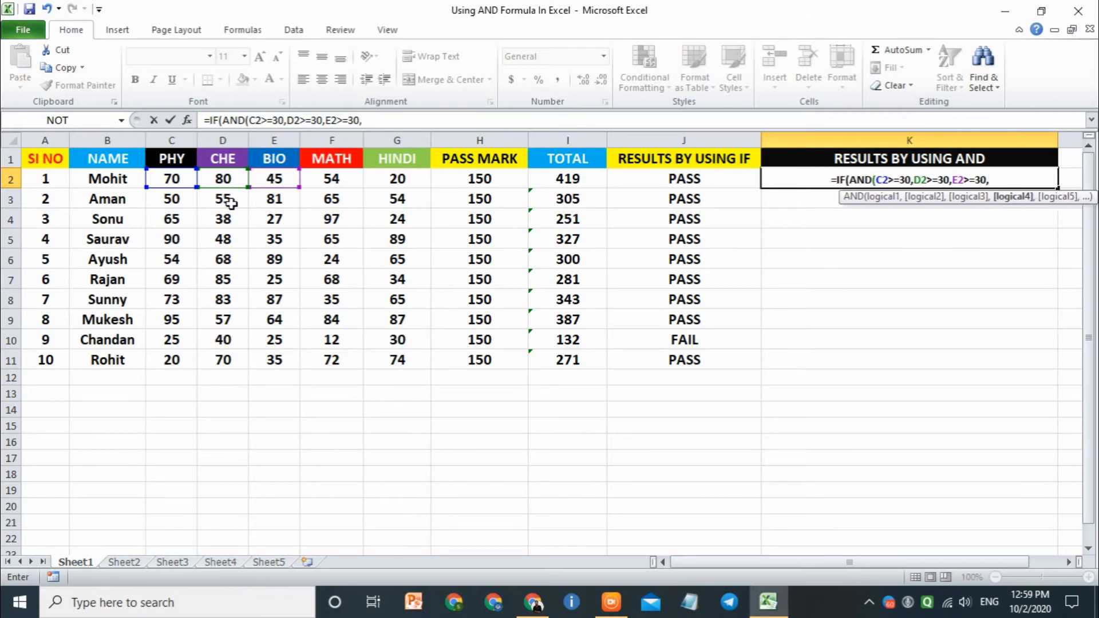
Add the MATH and HINDI conditions F2>=30 and G2>=30, and close the AND function.
{"action": "left_click", "coordinate": [322, 182]}
{"action": "type", "text": ">=30,"}
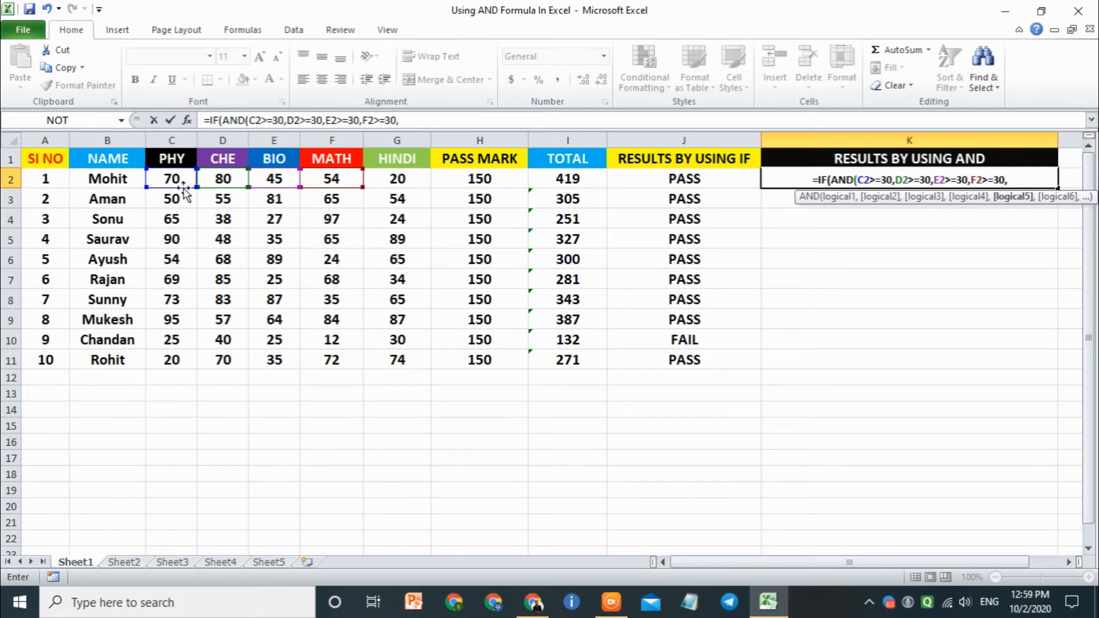
{"action": "left_click", "coordinate": [391, 176]}
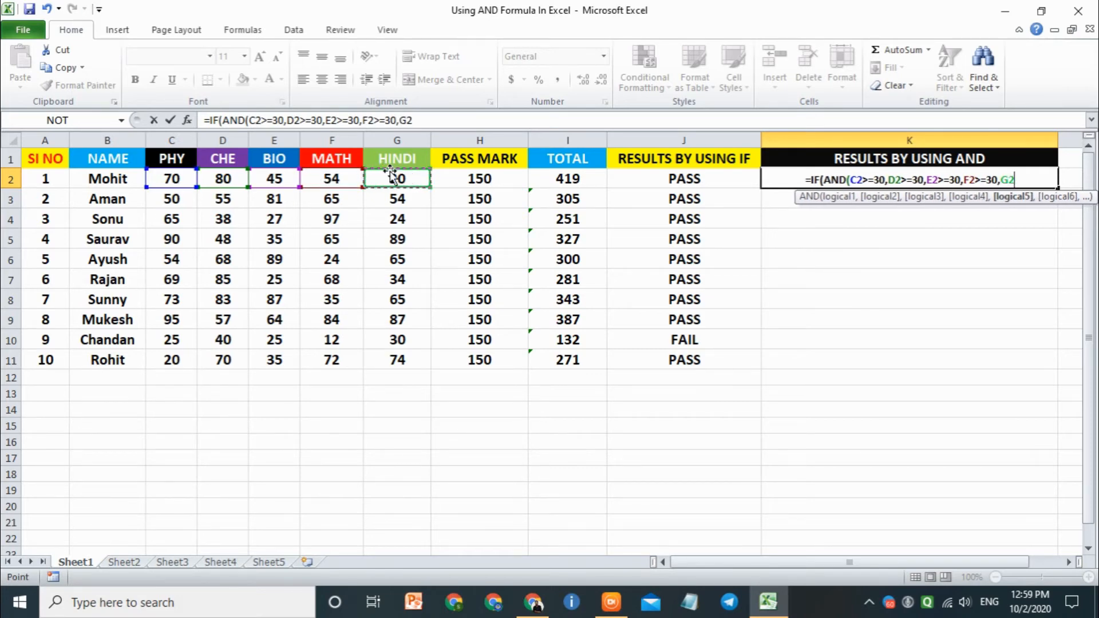
{"action": "type", "text": ">=30"}
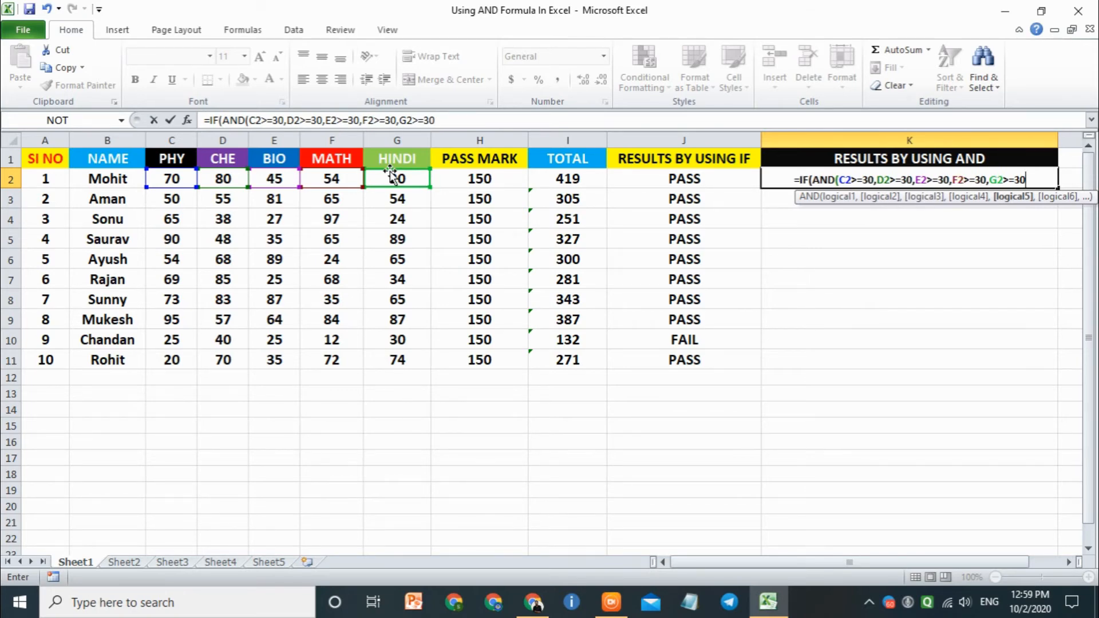
{"action": "type", "text": ")"}
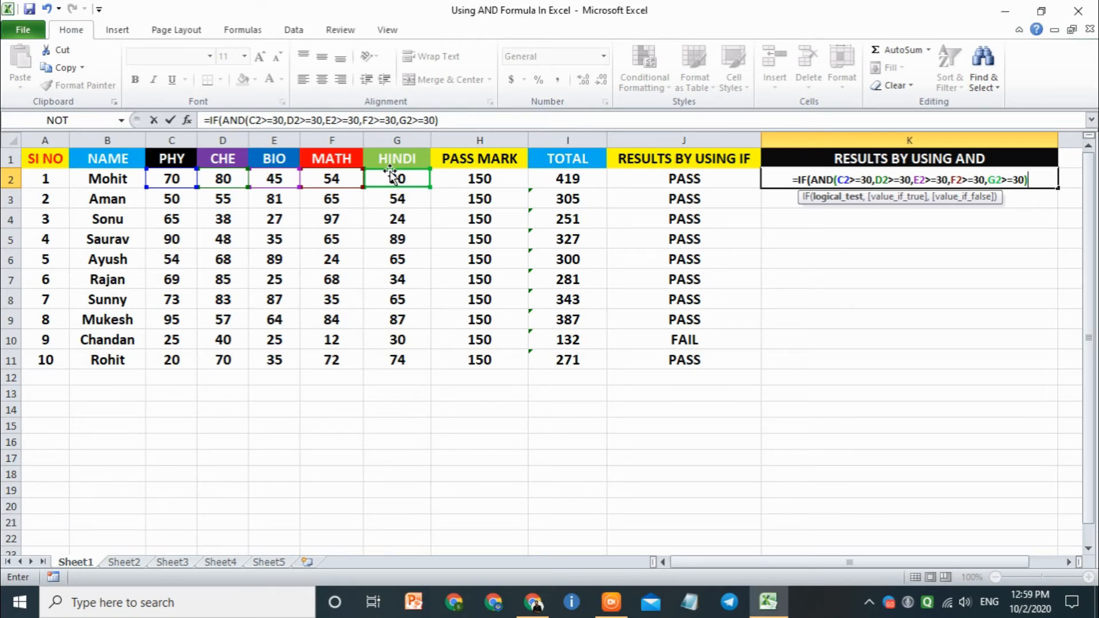
Complete the IF formula in K2 with "PASS" as the true value and "FAIL" as the false value.
{"action": "type", "text": ",\"PASS"}
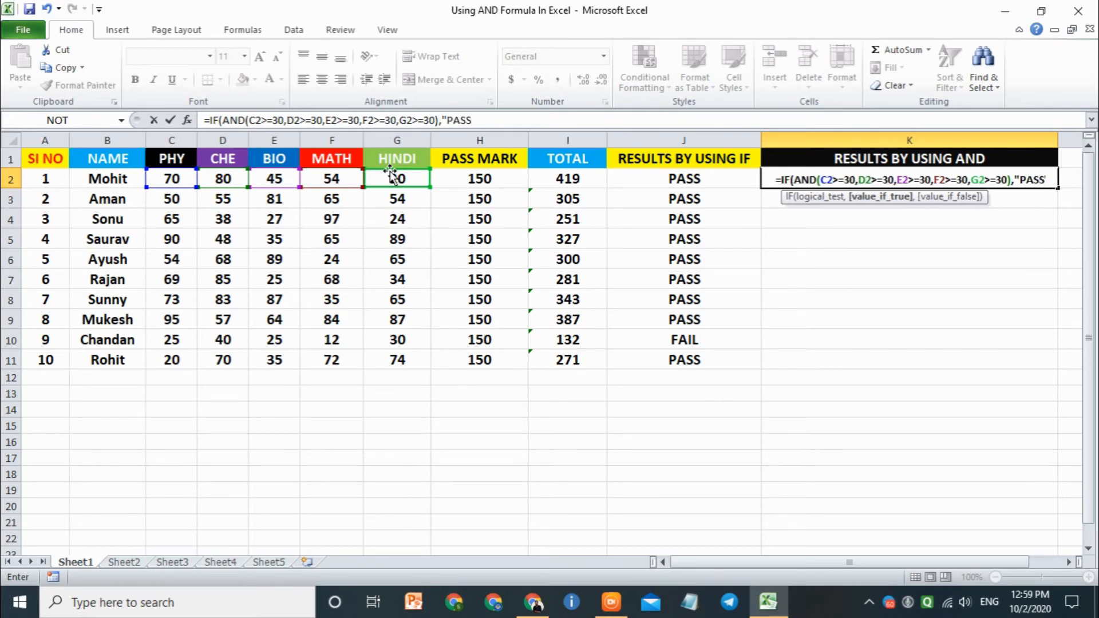
{"action": "type", "text": "\""}
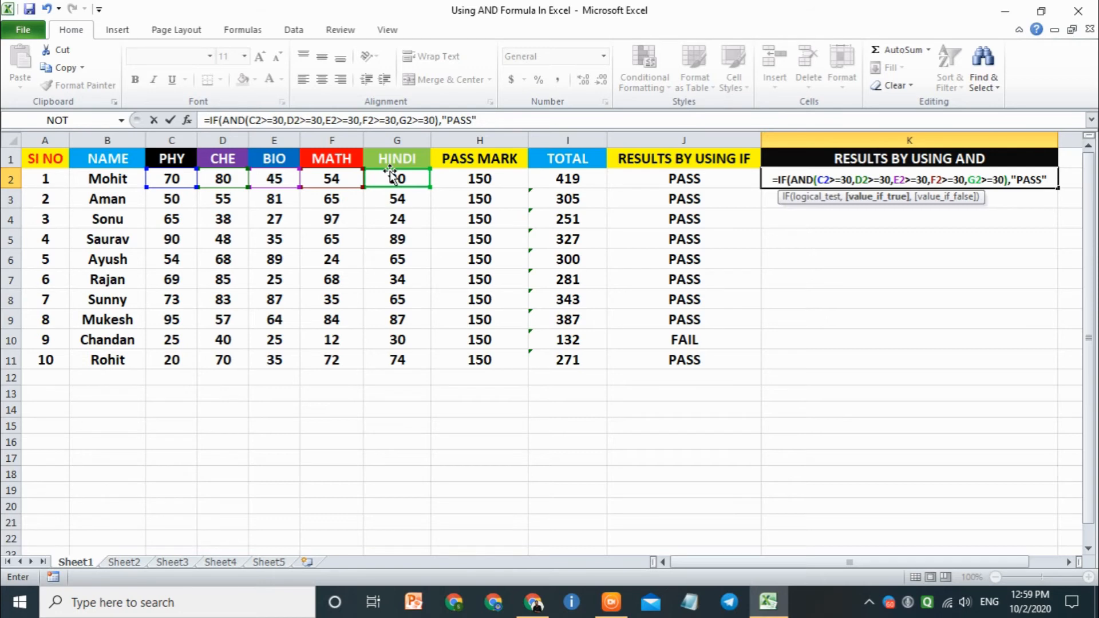
{"action": "type", "text": ","}
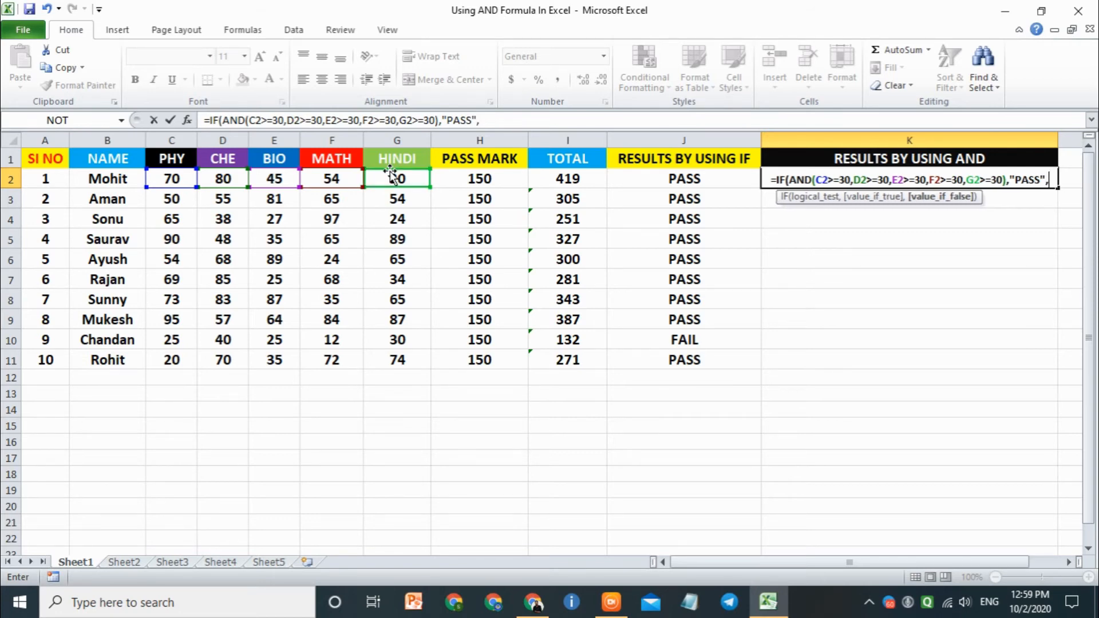
{"action": "type", "text": "\"FAIL"}
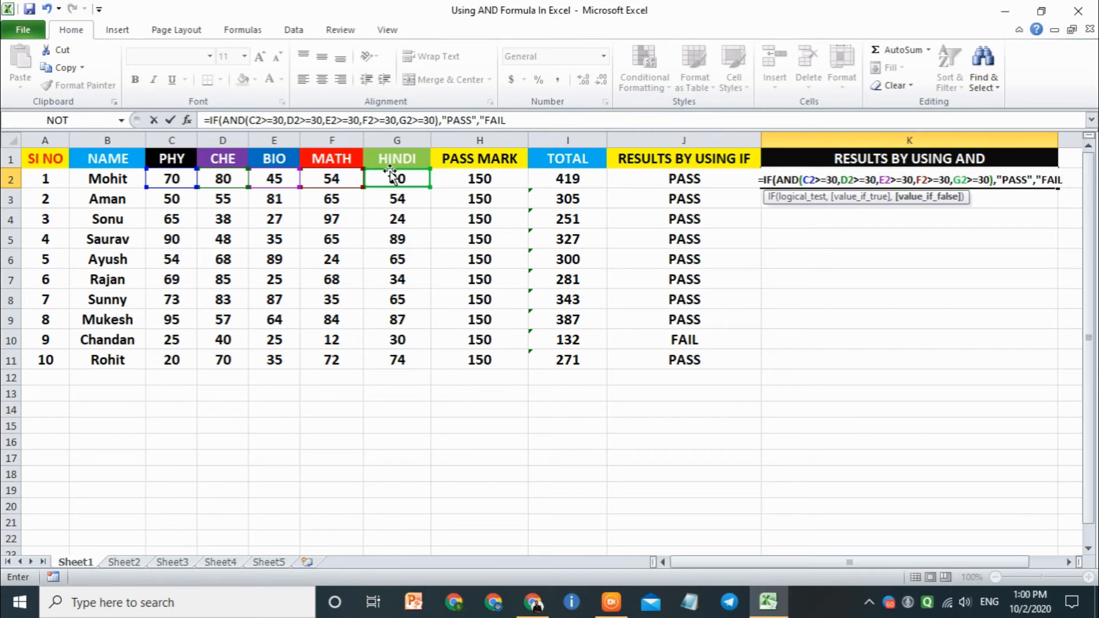
{"action": "type", "text": "\""}
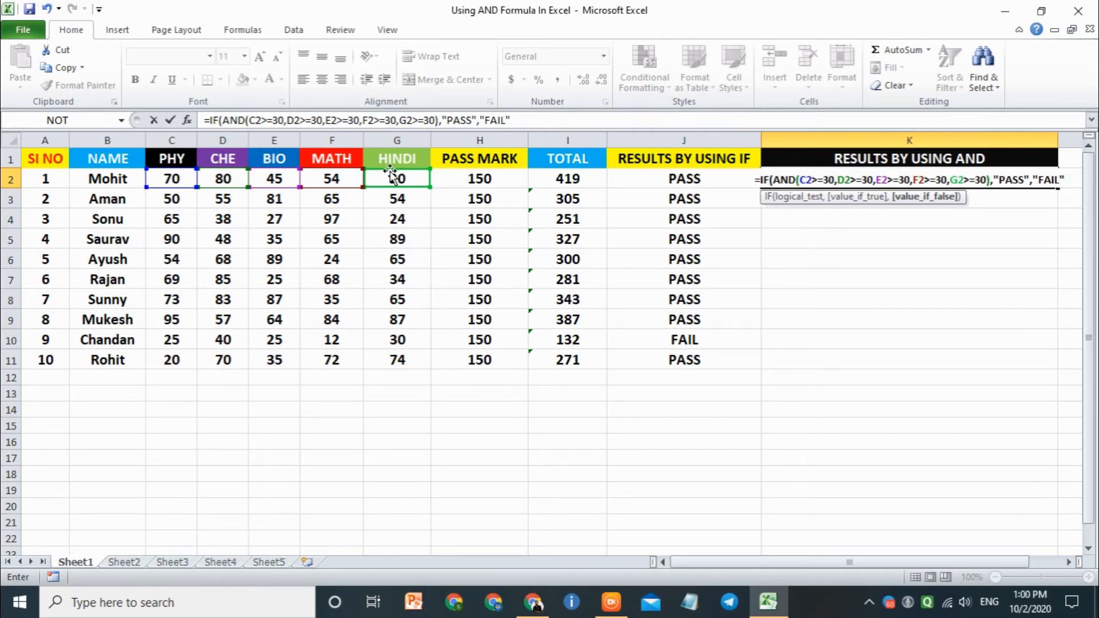
{"action": "type", "text": ")"}
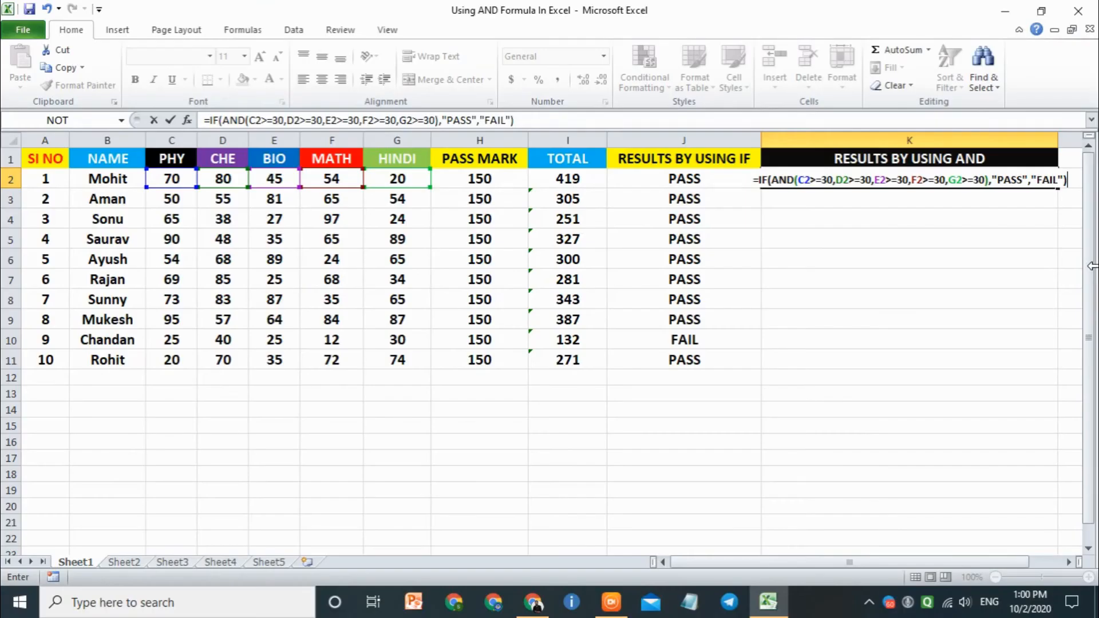
{"action": "key", "text": "Return"}
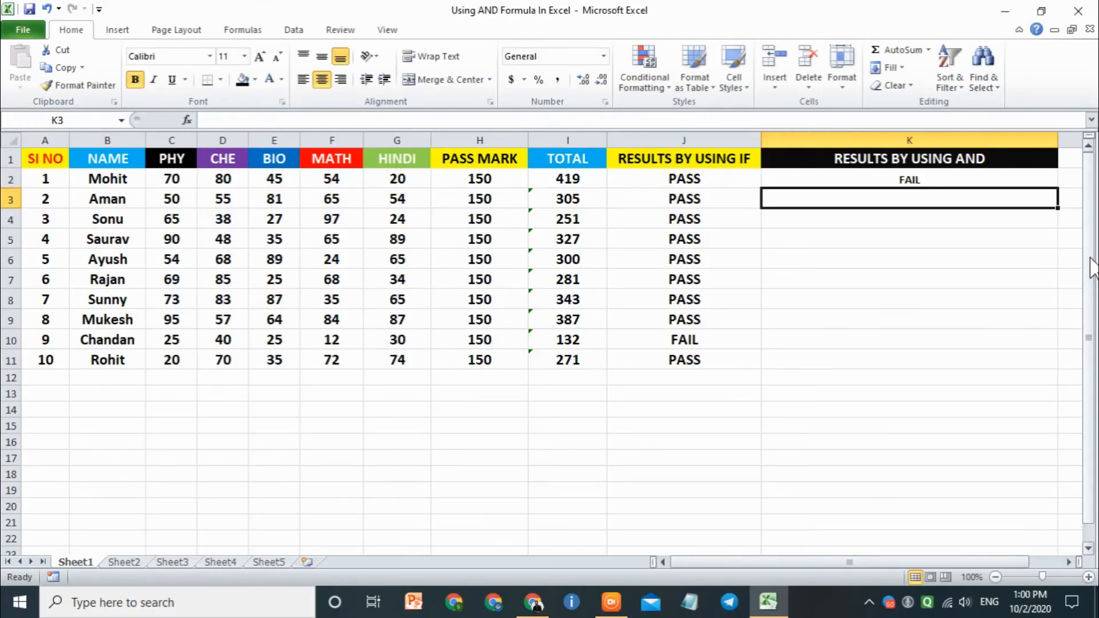
Fill the IF and AND formula from K2 down through K11 for all ten students.
{"action": "left_click", "coordinate": [398, 179]}
{"action": "left_click", "coordinate": [1023, 179]}
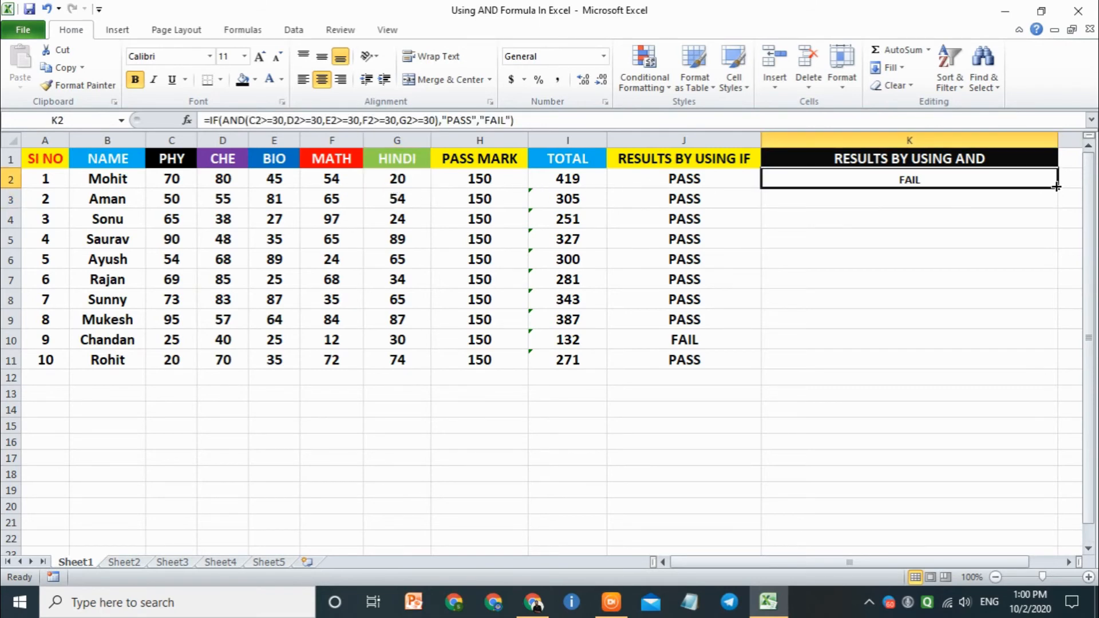
{"action": "left_click_drag", "start_coordinate": [1056, 187], "coordinate": [1028, 374]}
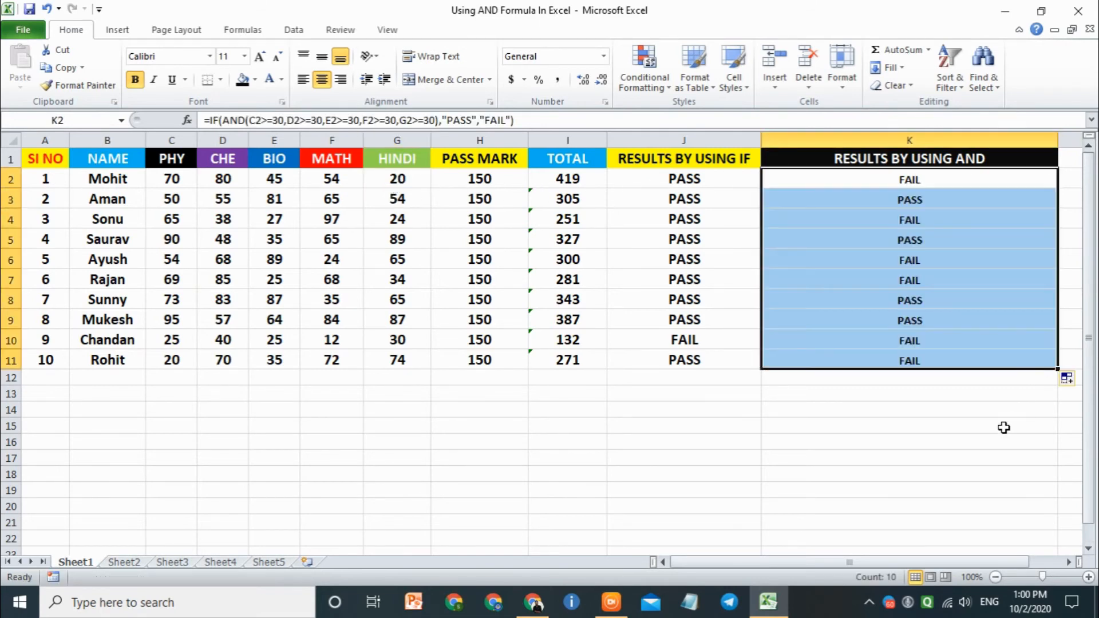
{"action": "left_click", "coordinate": [1004, 427]}
Examine the subject marks and AND results of the students in rows 3 and 4.
{"action": "left_click", "coordinate": [933, 205]}
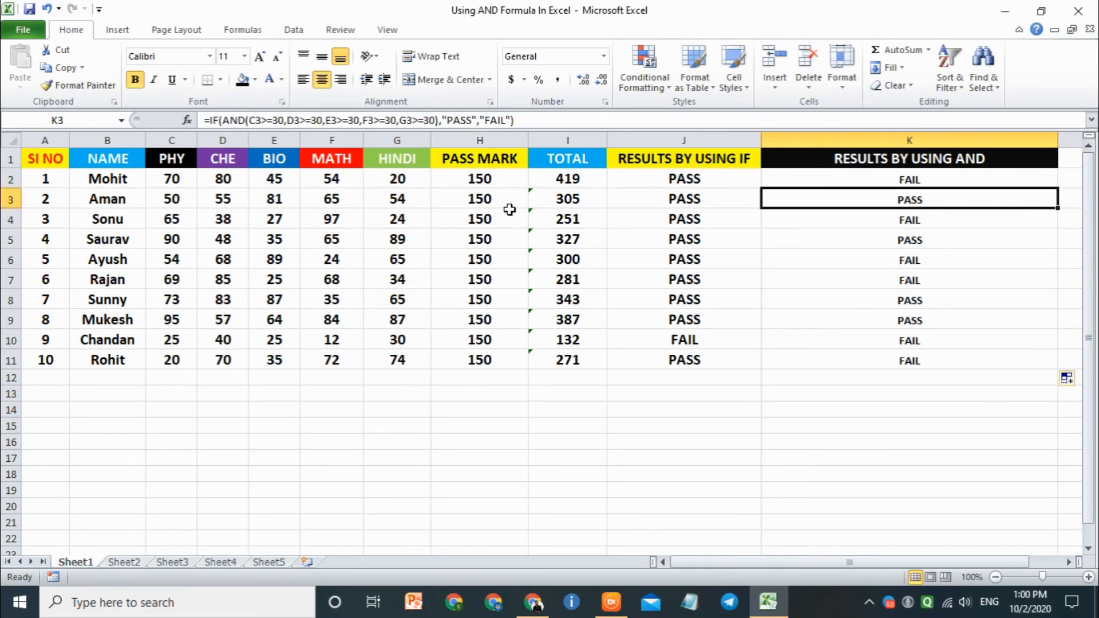
{"action": "left_click", "coordinate": [446, 199]}
{"action": "left_click", "coordinate": [353, 198]}
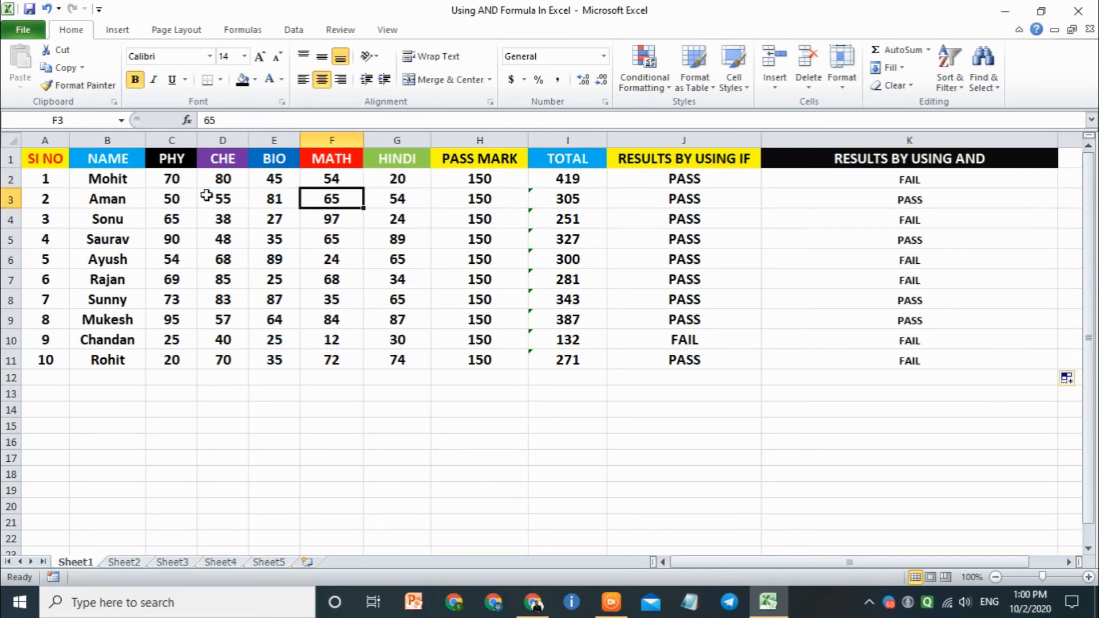
{"action": "left_click", "coordinate": [206, 196]}
{"action": "left_click", "coordinate": [177, 196]}
{"action": "left_click", "coordinate": [913, 221]}
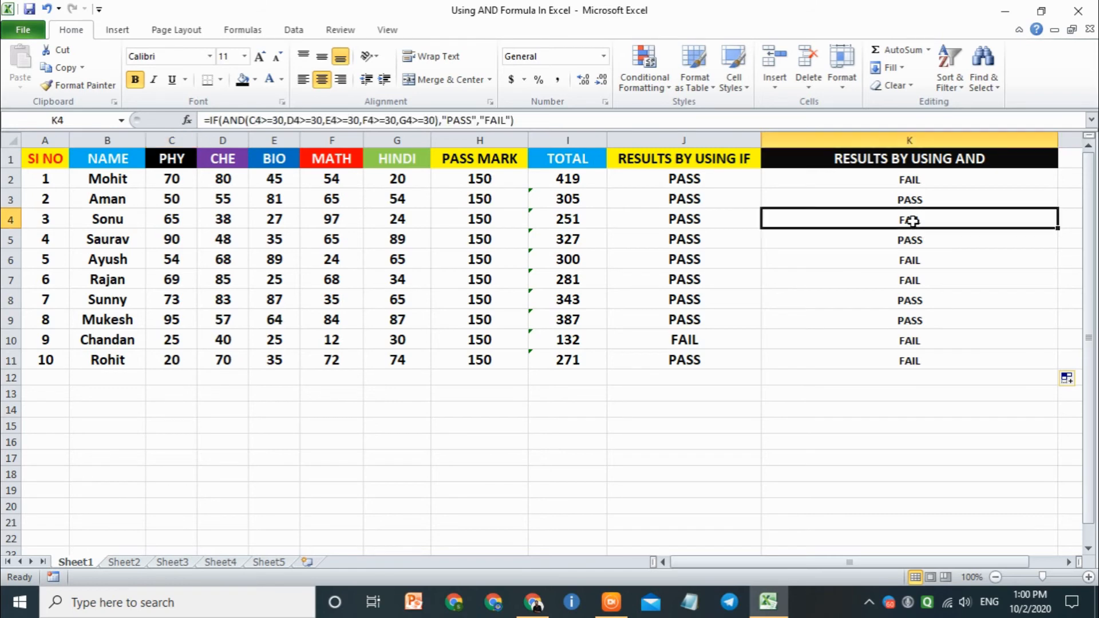
{"action": "left_click", "coordinate": [405, 220]}
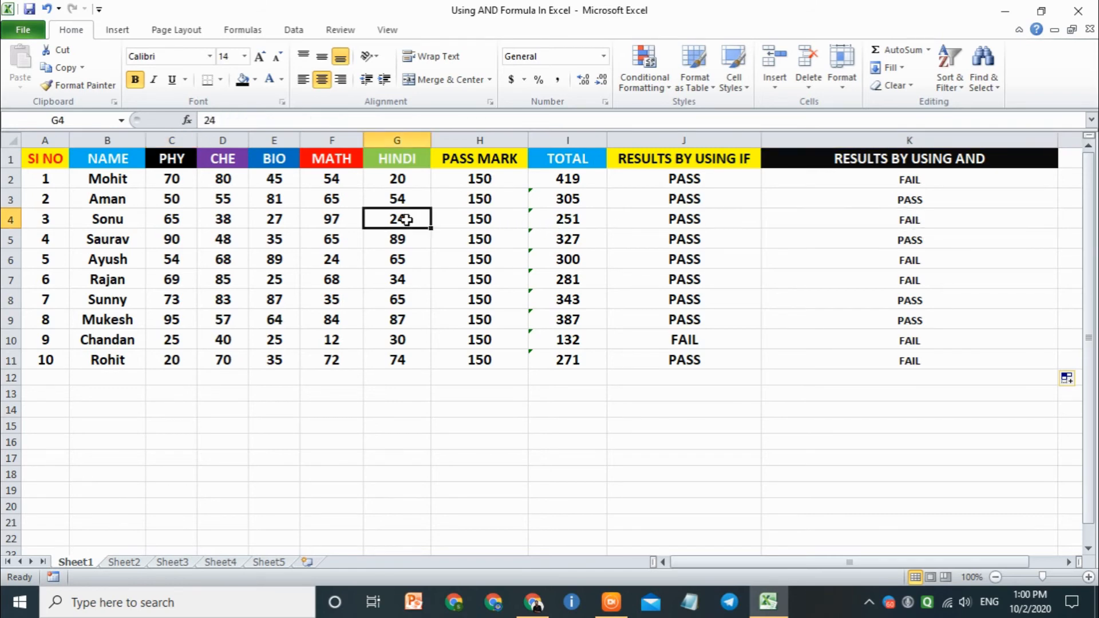
{"action": "left_click", "coordinate": [289, 217]}
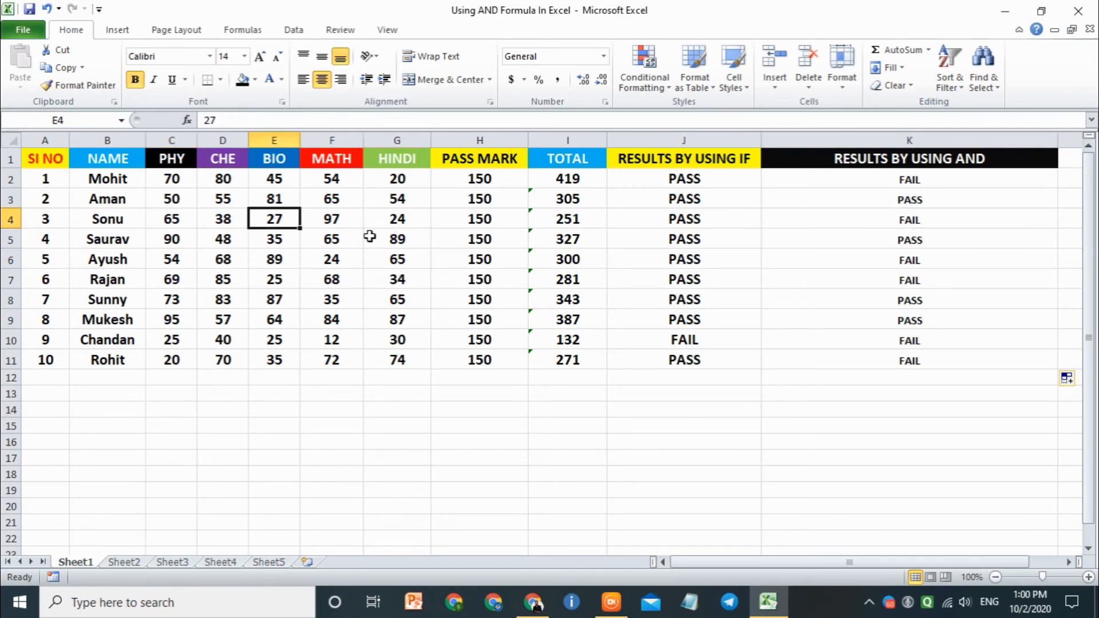
Examine the AND result in row 7 against that student's HINDI, MATH and BIO marks.
{"action": "left_click", "coordinate": [956, 280]}
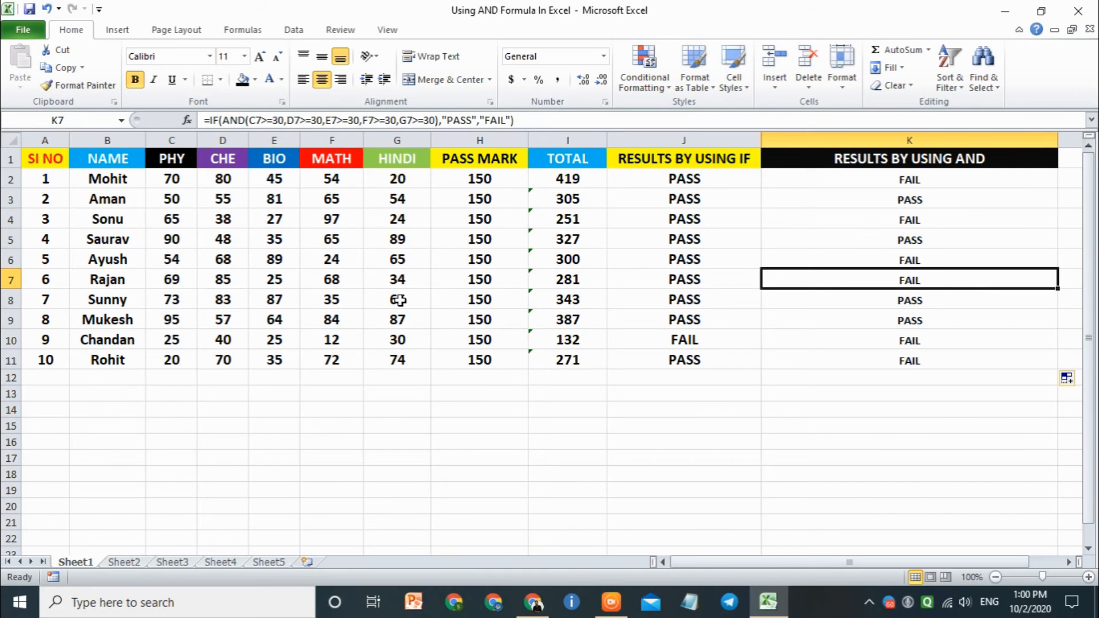
{"action": "left_click", "coordinate": [389, 278]}
{"action": "left_click", "coordinate": [340, 280]}
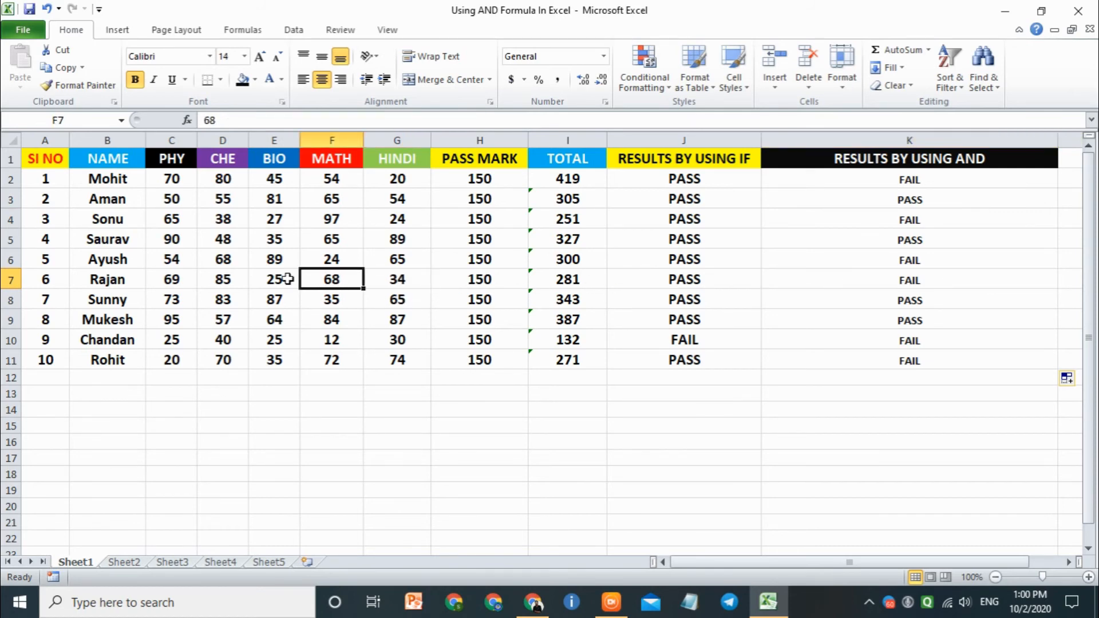
{"action": "left_click", "coordinate": [276, 280]}
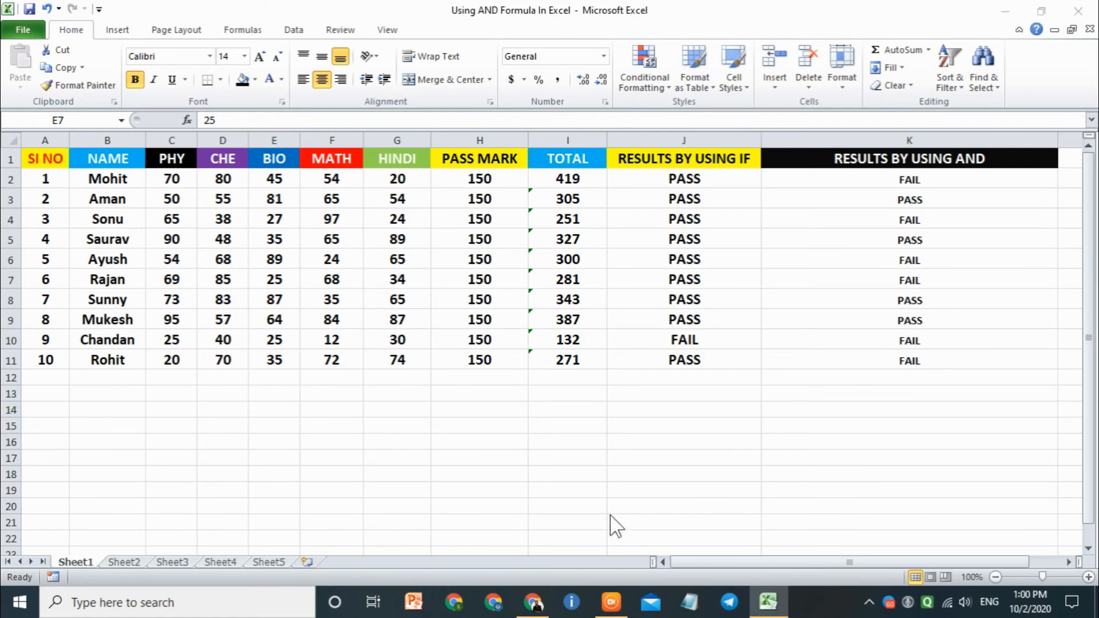
Switch to File Explorer and open the folder My Notes > Word File > MS Excel on drive E.
{"action": "key", "text": "super+e"}
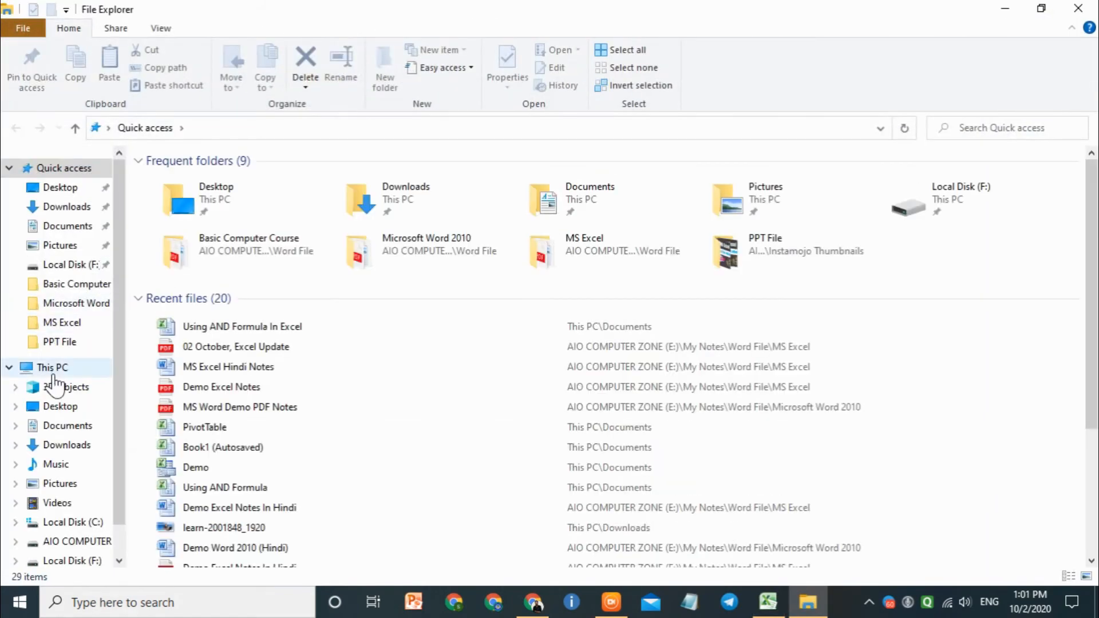
{"action": "left_click", "coordinate": [34, 367]}
{"action": "double_click", "coordinate": [628, 314]}
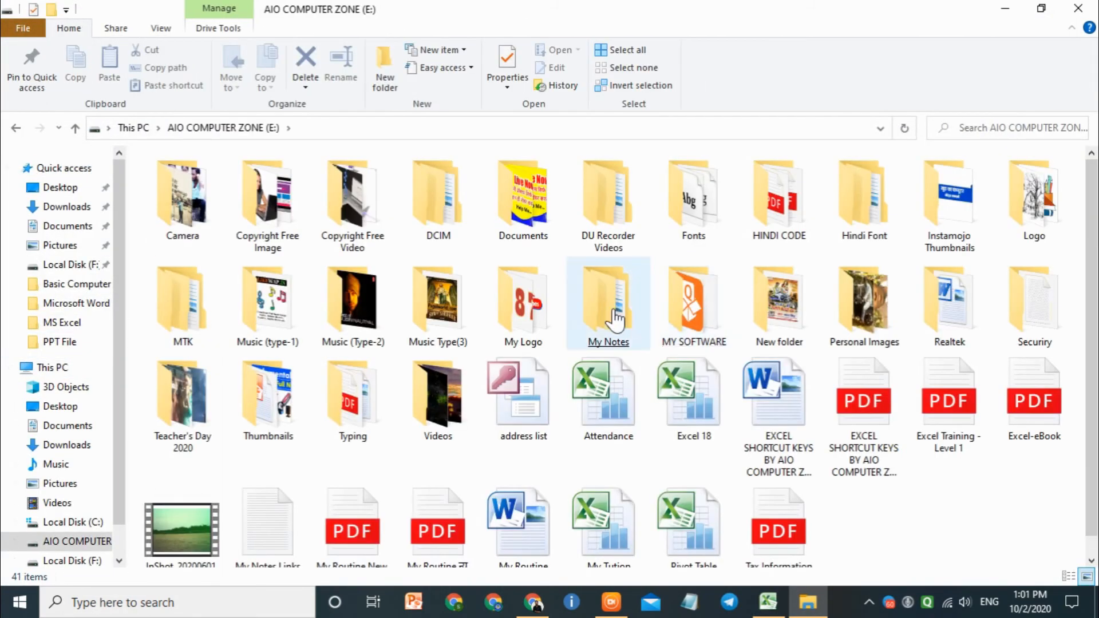
{"action": "double_click", "coordinate": [609, 306]}
{"action": "double_click", "coordinate": [198, 213]}
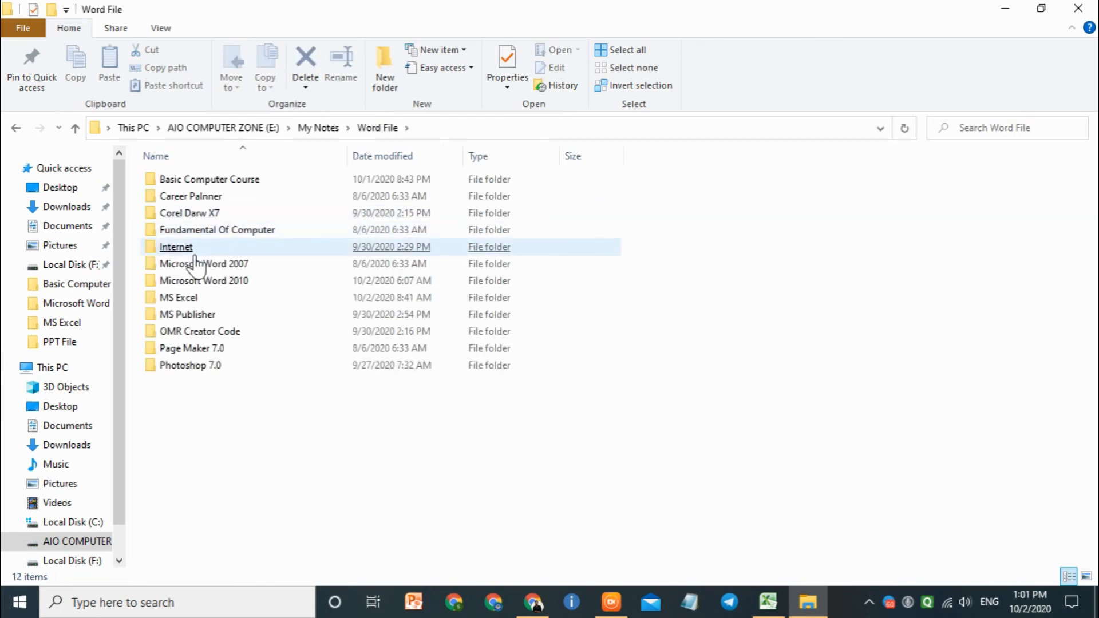
{"action": "double_click", "coordinate": [209, 299]}
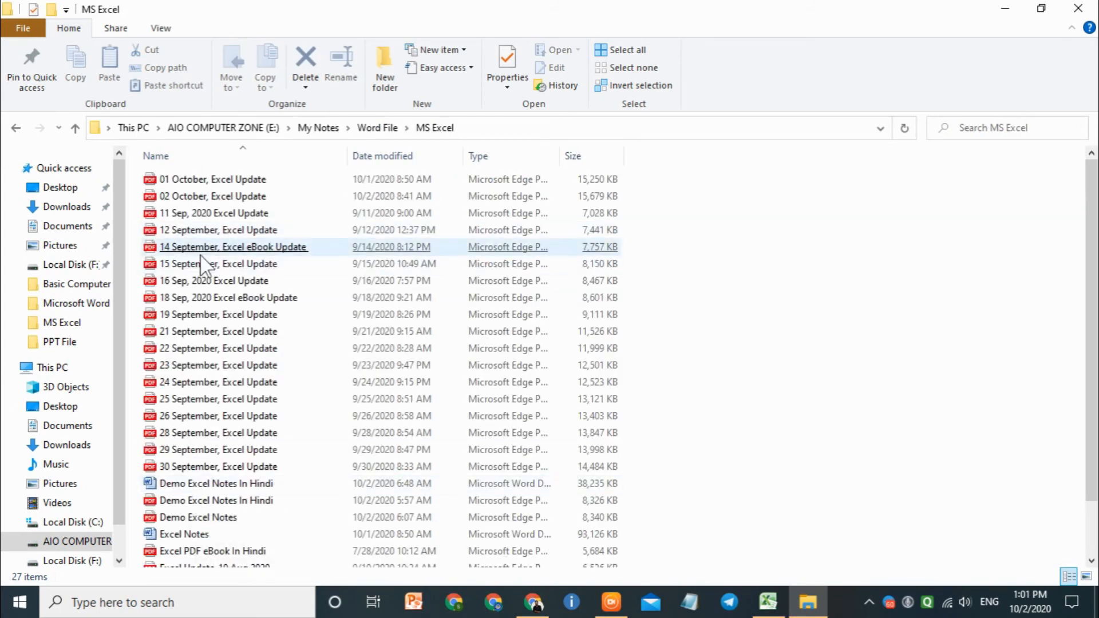
Open the PDF "02 October, Excel Update" from the MS Excel folder and maximize its window.
{"action": "left_click", "coordinate": [200, 252]}
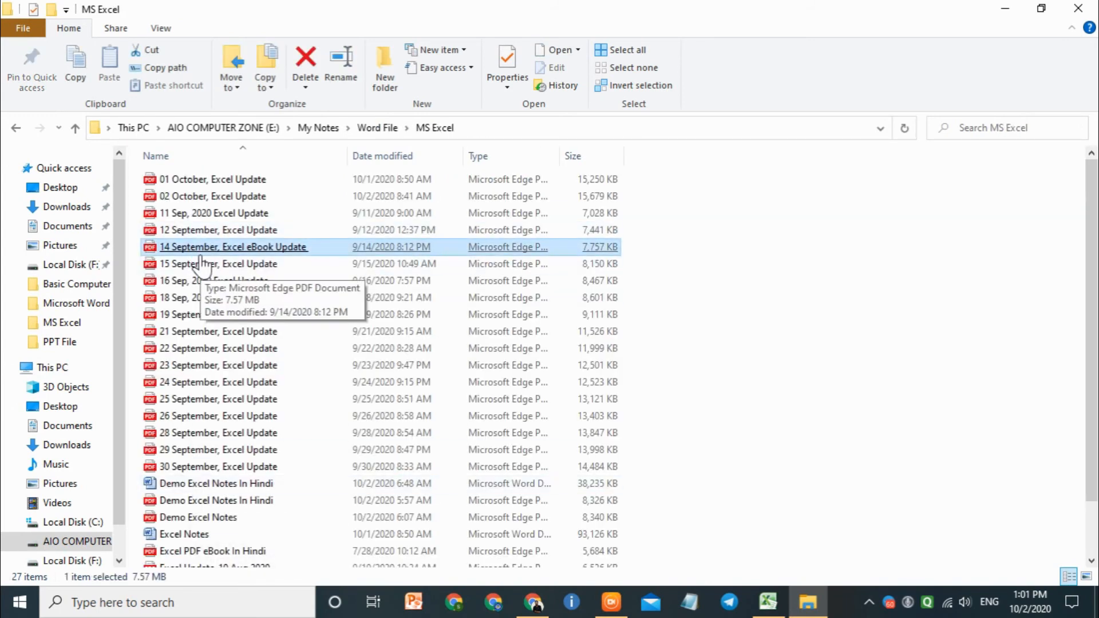
{"action": "left_click", "coordinate": [211, 201]}
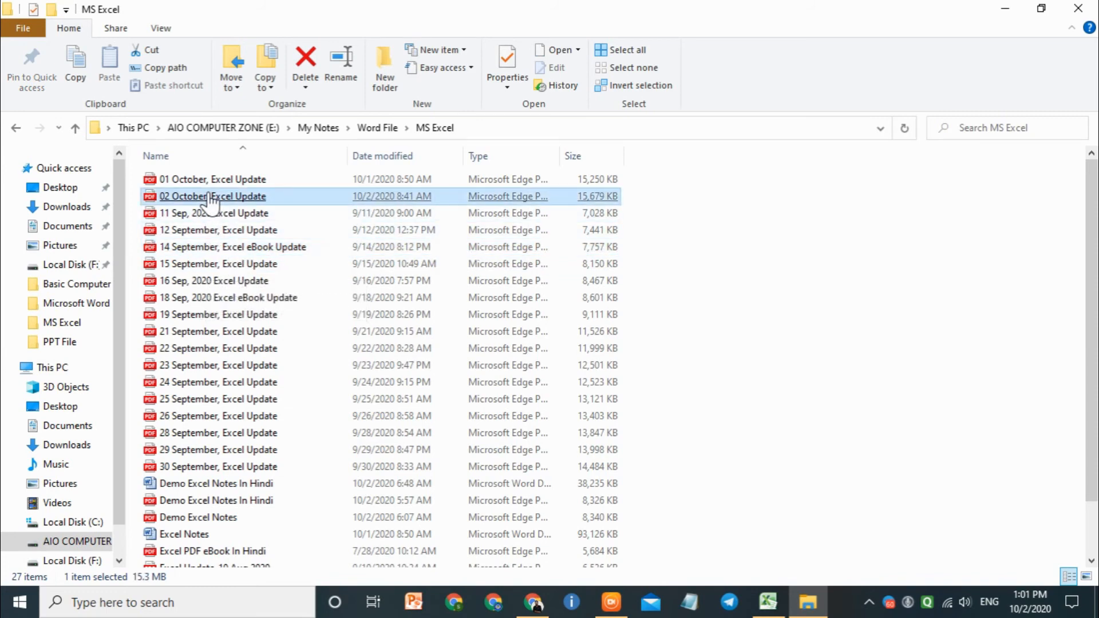
{"action": "left_click", "coordinate": [210, 201]}
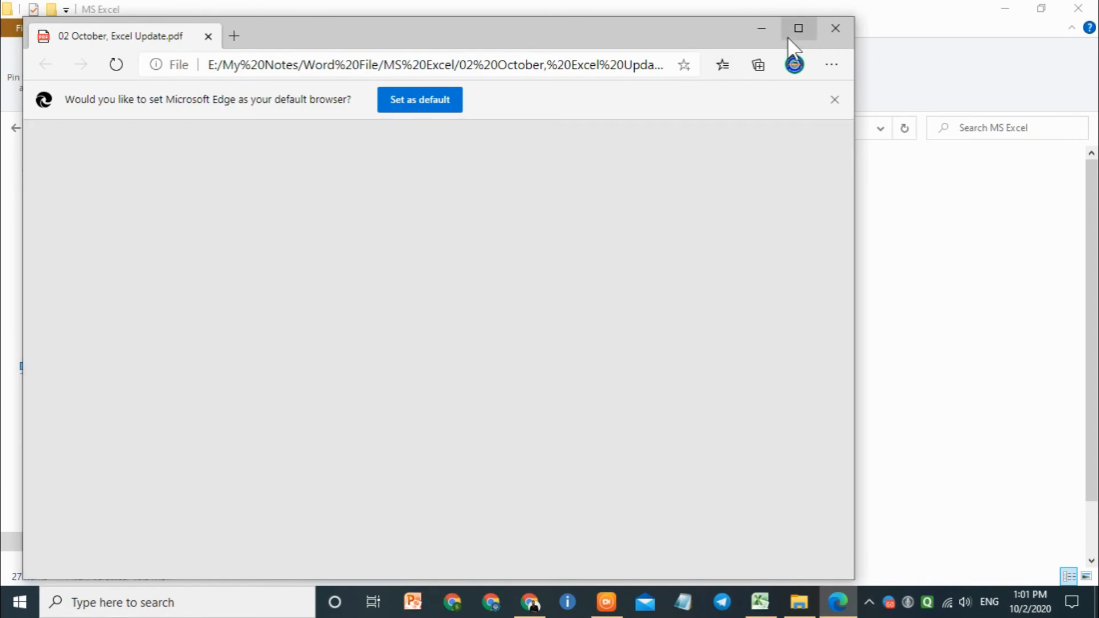
{"action": "left_click", "coordinate": [799, 28]}
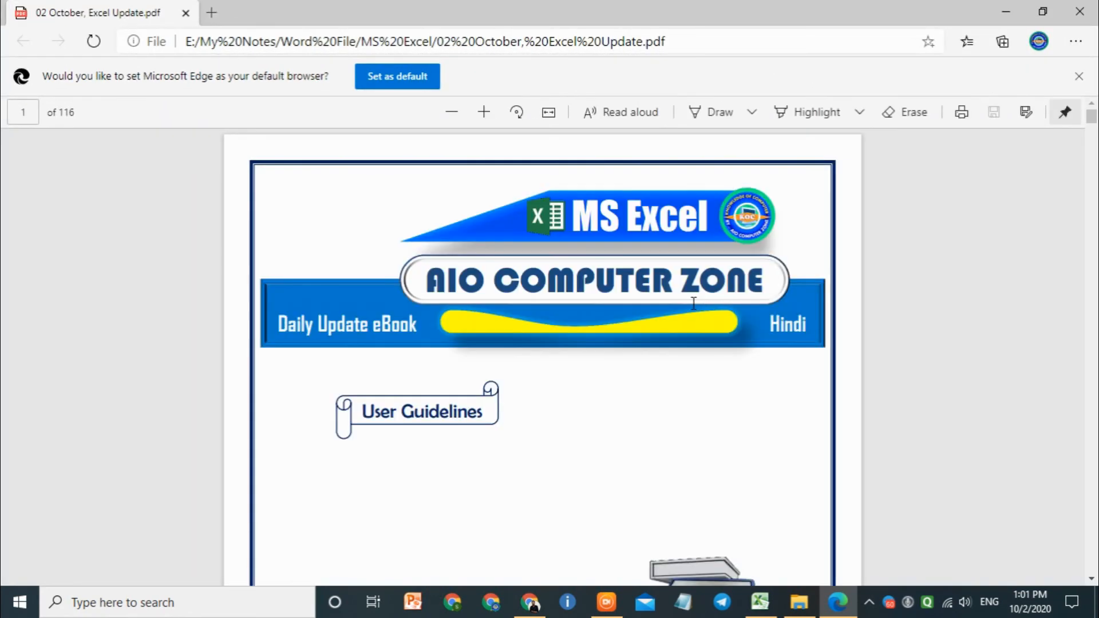
Look over the opening pages of the 02 October, Excel Update eBook and close it.
{"action": "scroll", "coordinate": [694, 303], "scroll_direction": "down", "scroll_amount": 5}
{"action": "scroll", "coordinate": [694, 304], "scroll_direction": "up", "scroll_amount": 4}
{"action": "scroll", "coordinate": [370, 226], "scroll_direction": "up", "scroll_amount": 2}
{"action": "scroll", "coordinate": [462, 260], "scroll_direction": "down", "scroll_amount": 8}
{"action": "scroll", "coordinate": [435, 245], "scroll_direction": "up", "scroll_amount": 7}
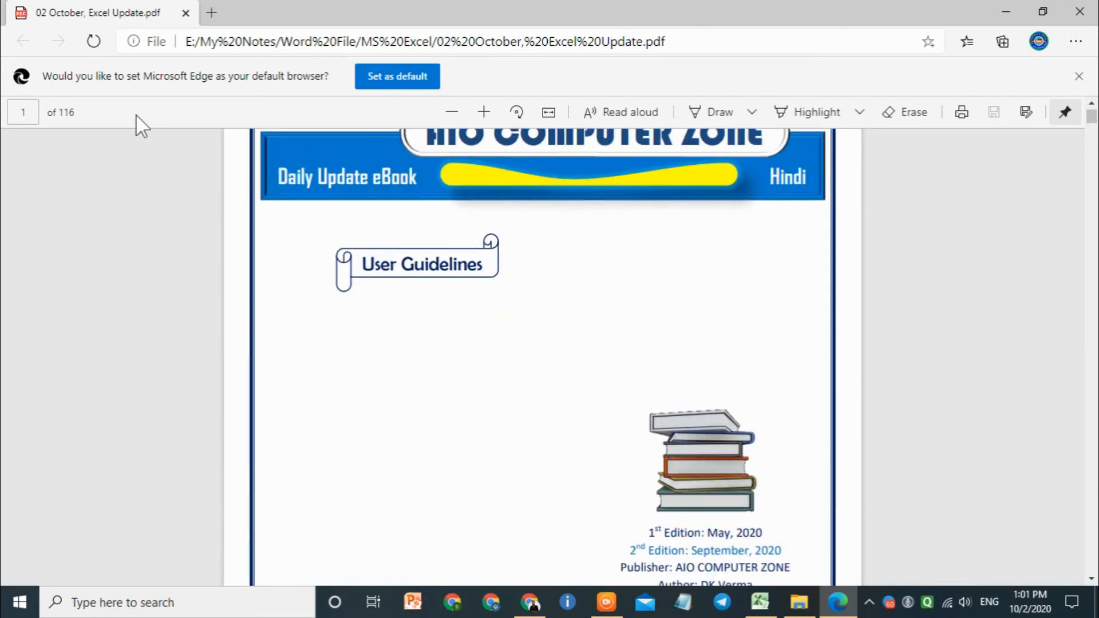
{"action": "left_click", "coordinate": [1080, 12]}
Open the PDF "Demo Excel Notes" from the MS Excel folder.
{"action": "scroll", "coordinate": [228, 452], "scroll_direction": "down", "scroll_amount": 1}
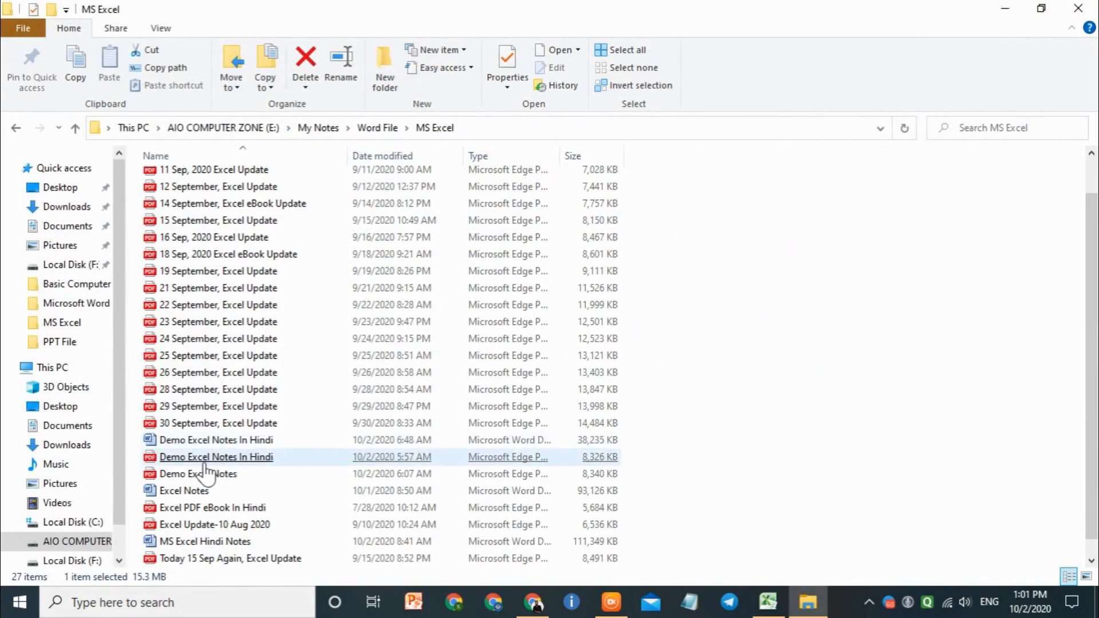
{"action": "left_click", "coordinate": [201, 478]}
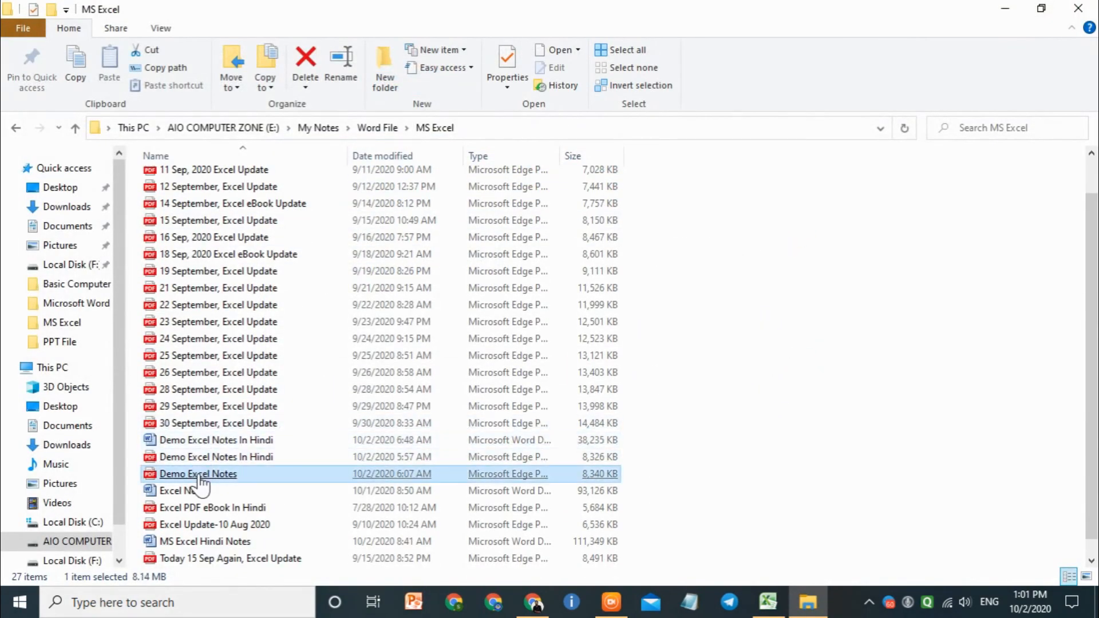
{"action": "left_click", "coordinate": [200, 478]}
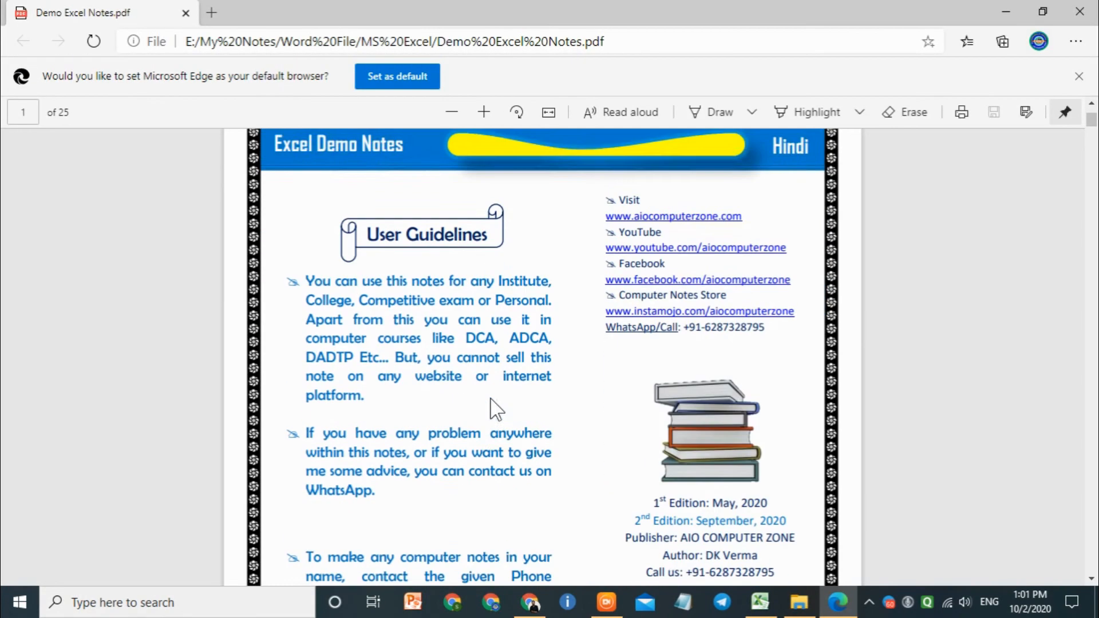
Look through the demo notes' user guidelines, Excel basic knowledge and uses of Excel, up to the Home Screen page.
{"action": "scroll", "coordinate": [493, 408], "scroll_direction": "down", "scroll_amount": 15}
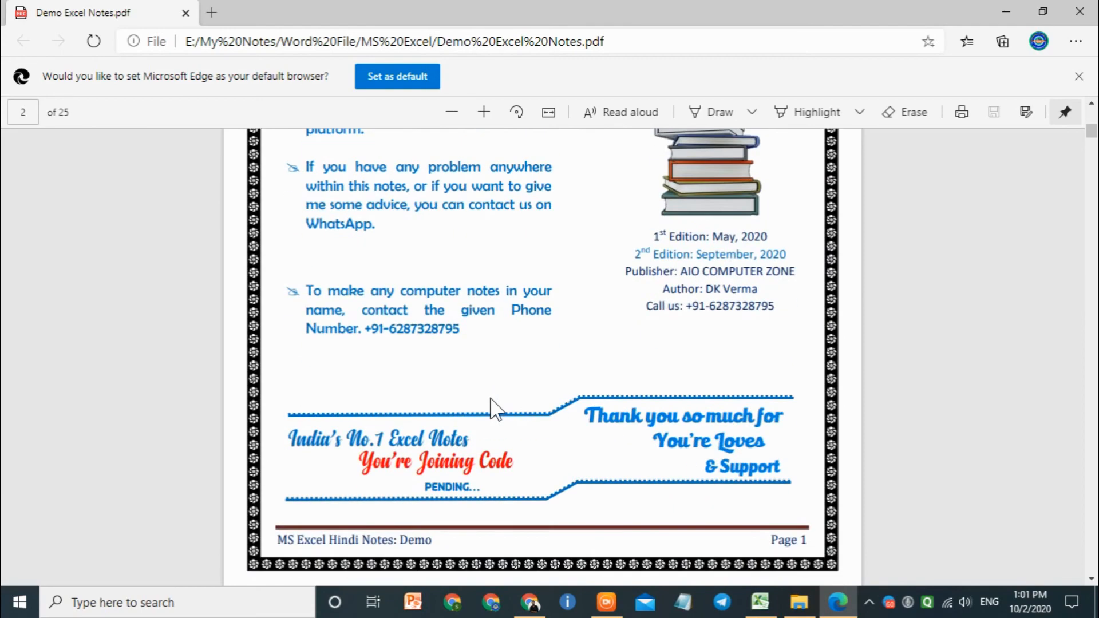
{"action": "scroll", "coordinate": [598, 400], "scroll_direction": "down", "scroll_amount": 12}
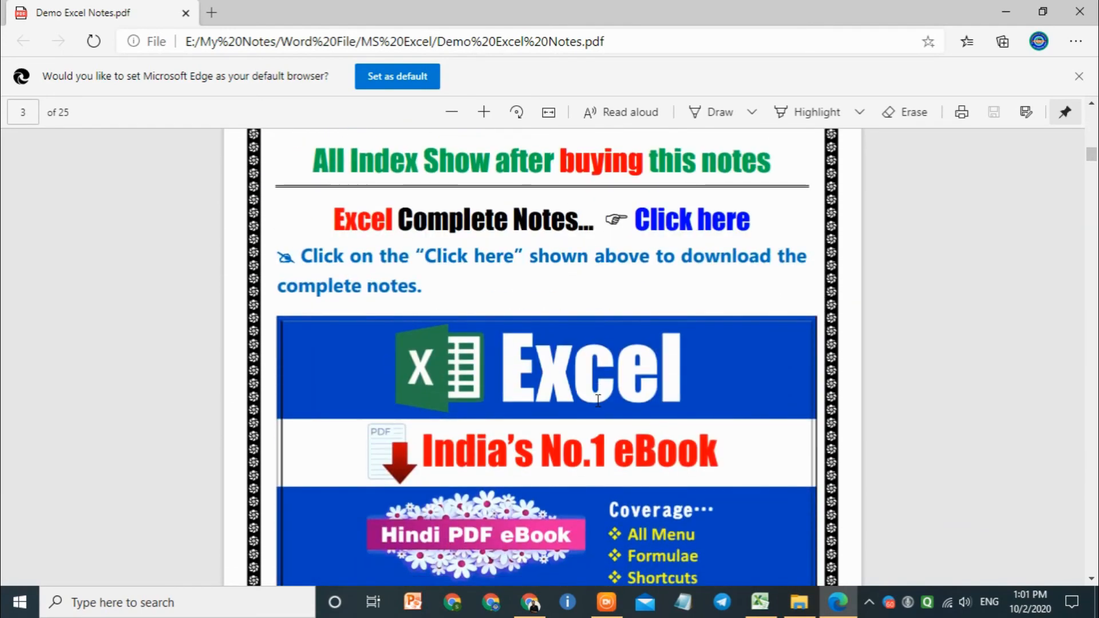
{"action": "scroll", "coordinate": [598, 401], "scroll_direction": "down", "scroll_amount": 10}
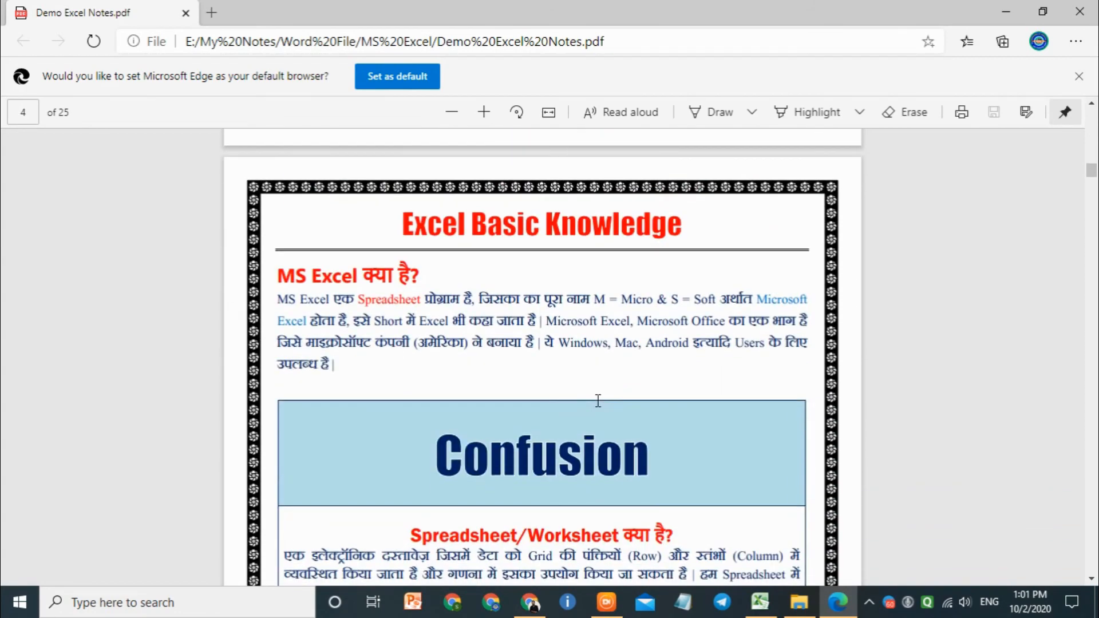
{"action": "scroll", "coordinate": [490, 314], "scroll_direction": "up", "scroll_amount": 3}
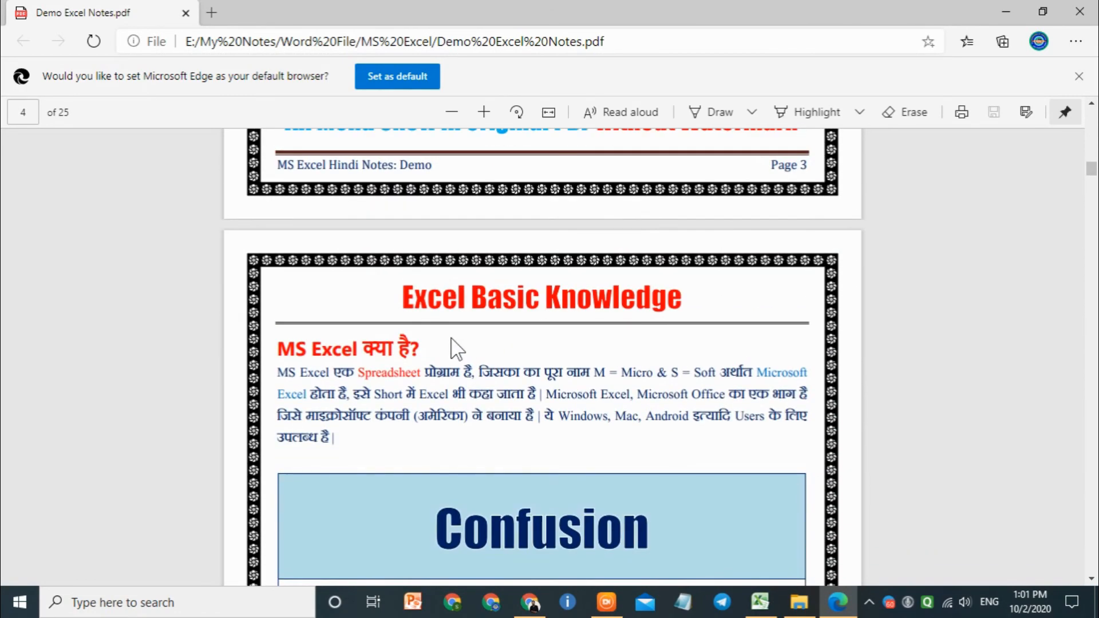
{"action": "scroll", "coordinate": [377, 378], "scroll_direction": "down", "scroll_amount": 7}
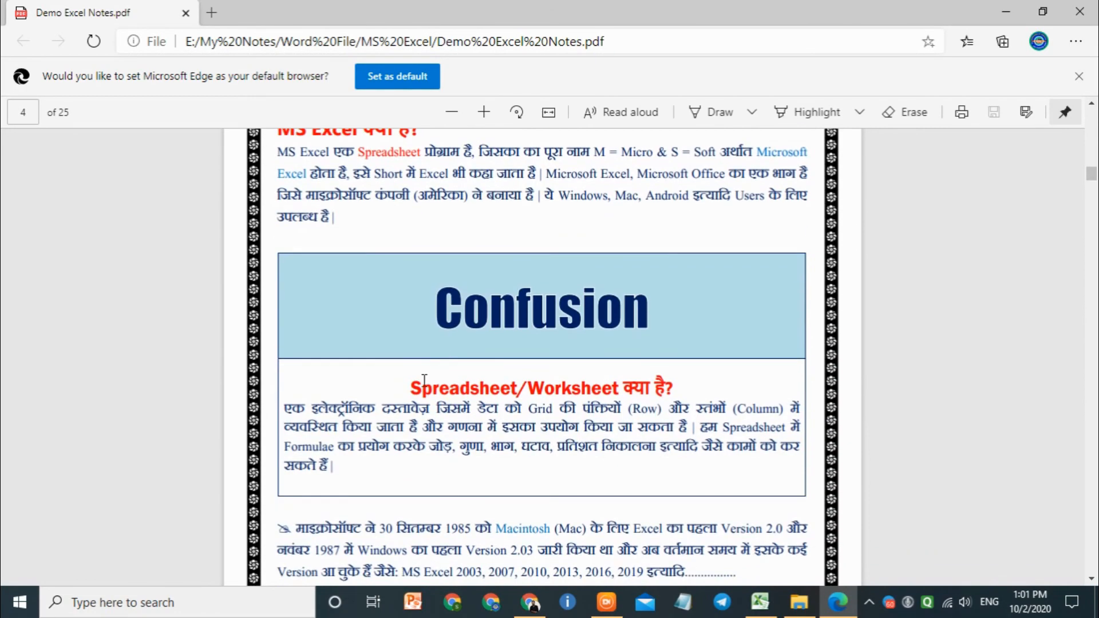
{"action": "scroll", "coordinate": [390, 395], "scroll_direction": "down", "scroll_amount": 5}
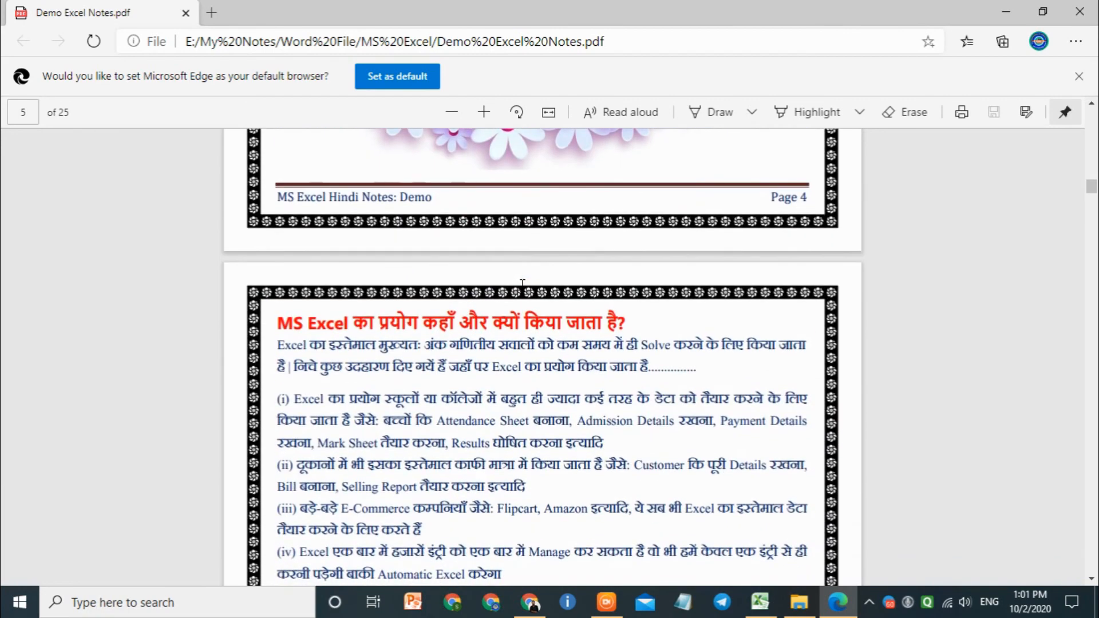
{"action": "scroll", "coordinate": [496, 332], "scroll_direction": "down", "scroll_amount": 14}
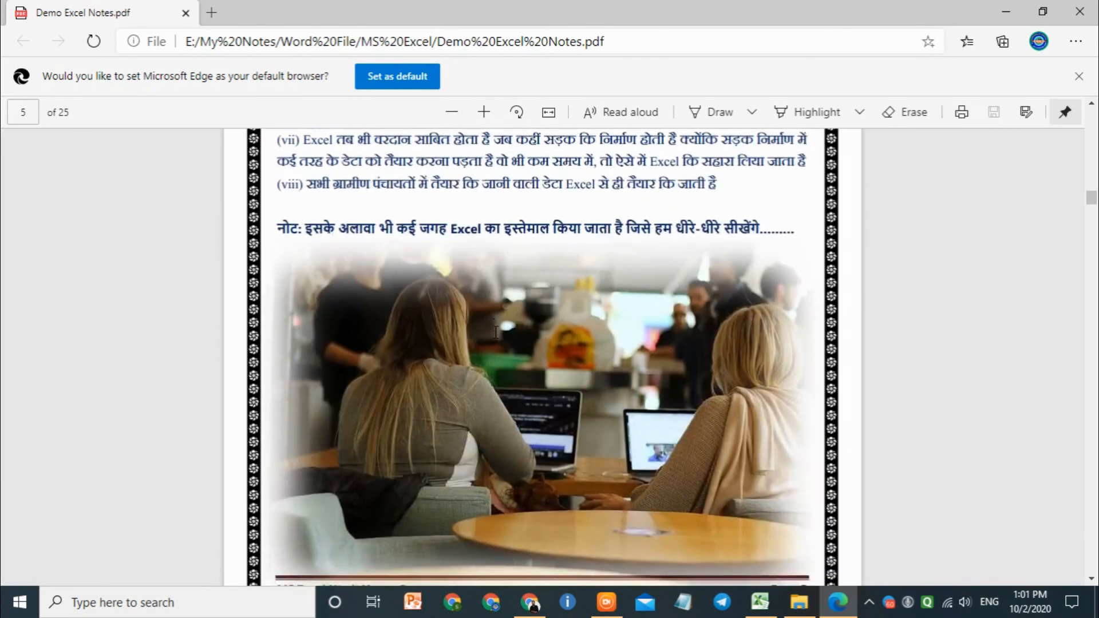
{"action": "scroll", "coordinate": [495, 332], "scroll_direction": "down", "scroll_amount": 15}
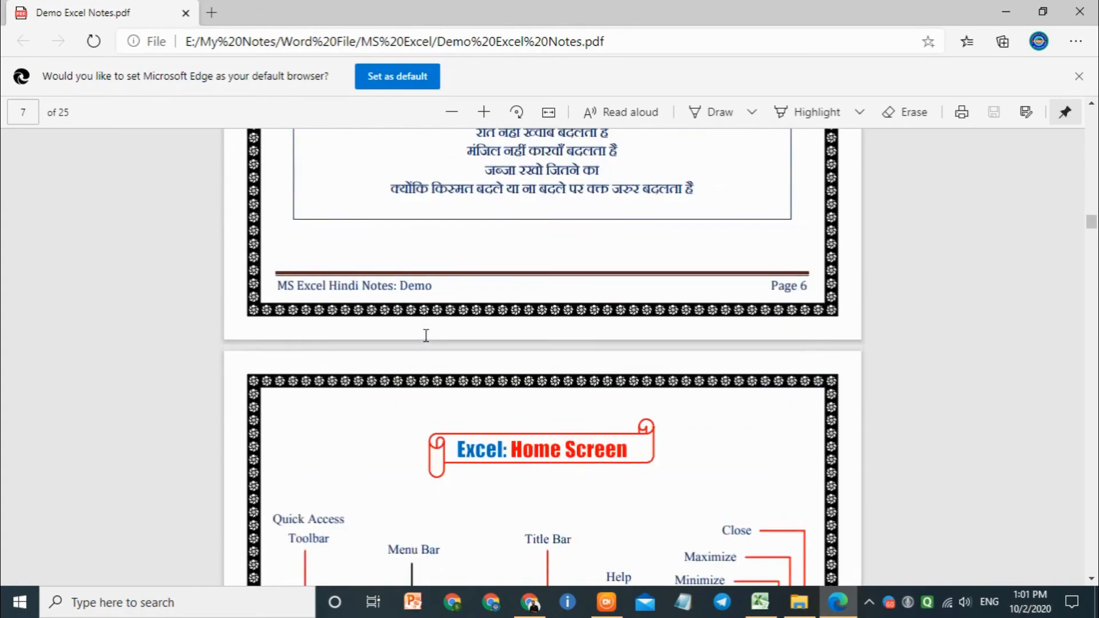
Examine the demo notes on Excel window parts, sheet tab options, Quick Access Toolbar customization, scroll bars and basic calculations.
{"action": "scroll", "coordinate": [426, 336], "scroll_direction": "down", "scroll_amount": 8}
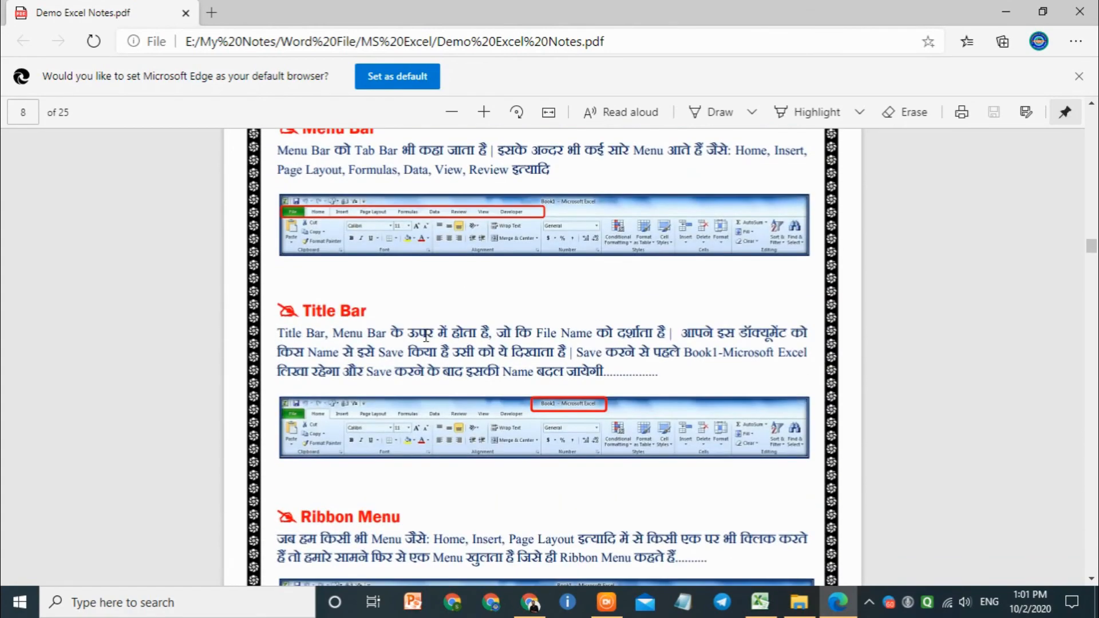
{"action": "scroll", "coordinate": [426, 336], "scroll_direction": "down", "scroll_amount": 5}
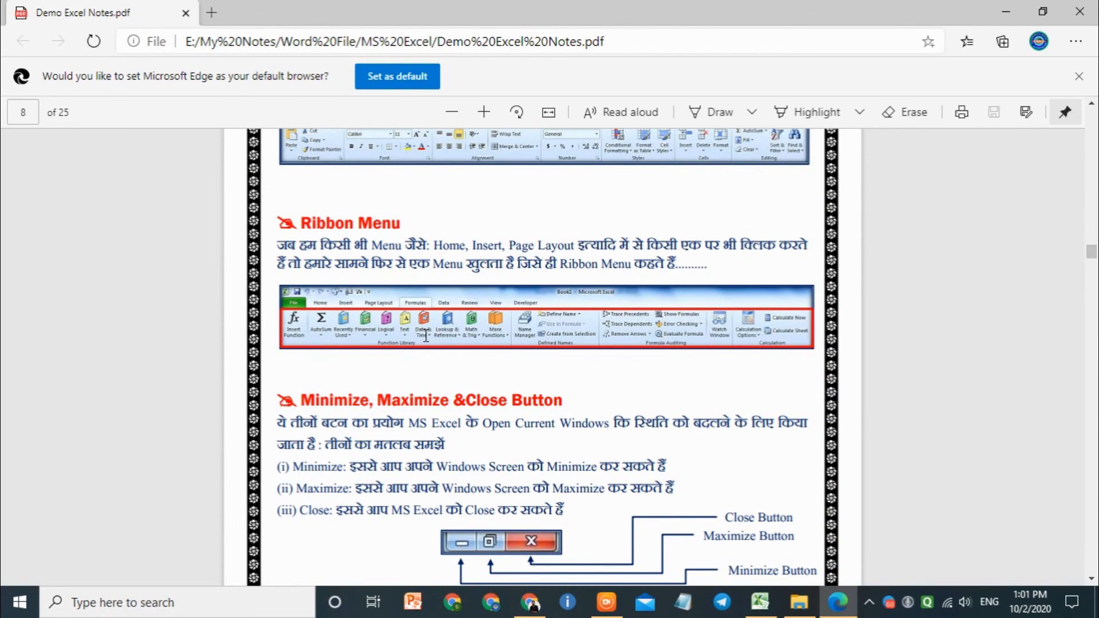
{"action": "scroll", "coordinate": [426, 335], "scroll_direction": "down", "scroll_amount": 5}
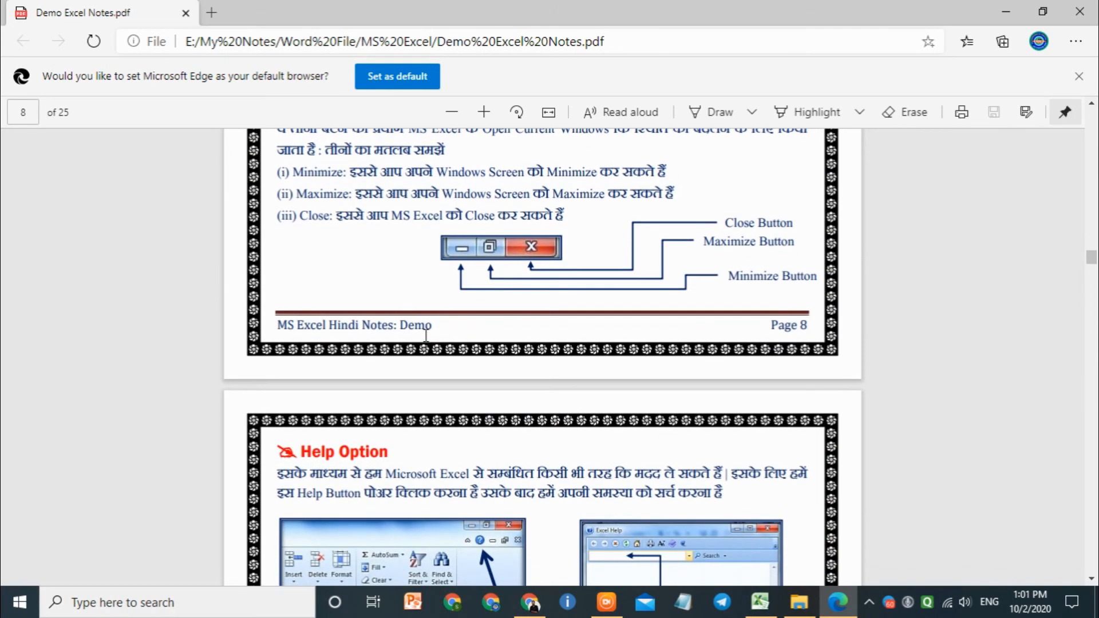
{"action": "scroll", "coordinate": [426, 335], "scroll_direction": "down", "scroll_amount": 15}
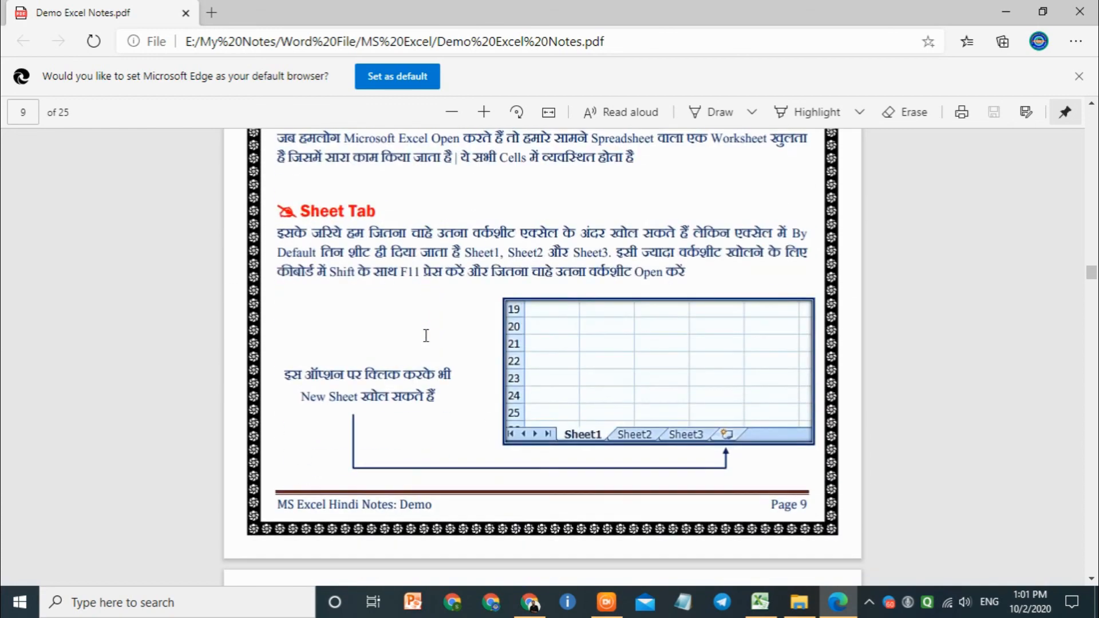
{"action": "scroll", "coordinate": [425, 335], "scroll_direction": "down", "scroll_amount": 4}
{"action": "scroll", "coordinate": [426, 335], "scroll_direction": "down", "scroll_amount": 11}
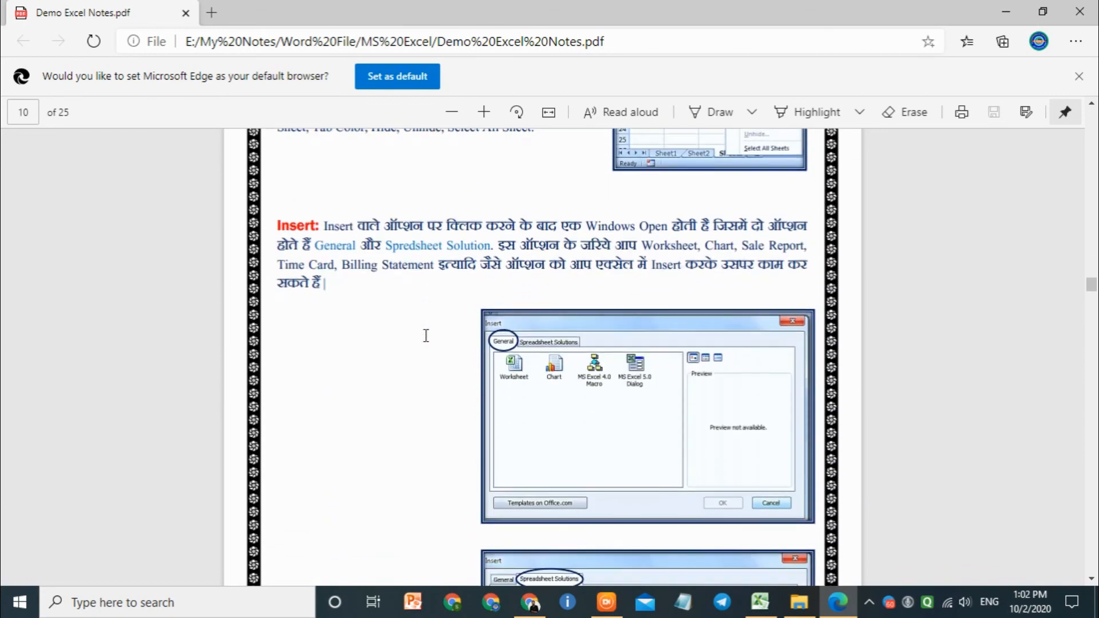
{"action": "scroll", "coordinate": [426, 335], "scroll_direction": "down", "scroll_amount": 20}
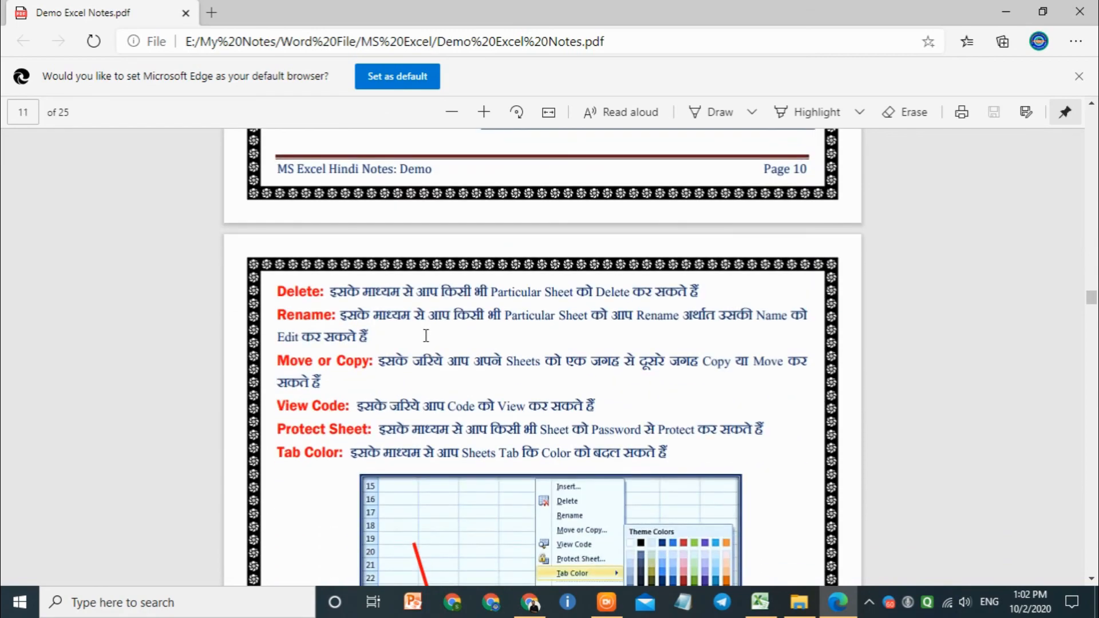
{"action": "scroll", "coordinate": [426, 335], "scroll_direction": "down", "scroll_amount": 20}
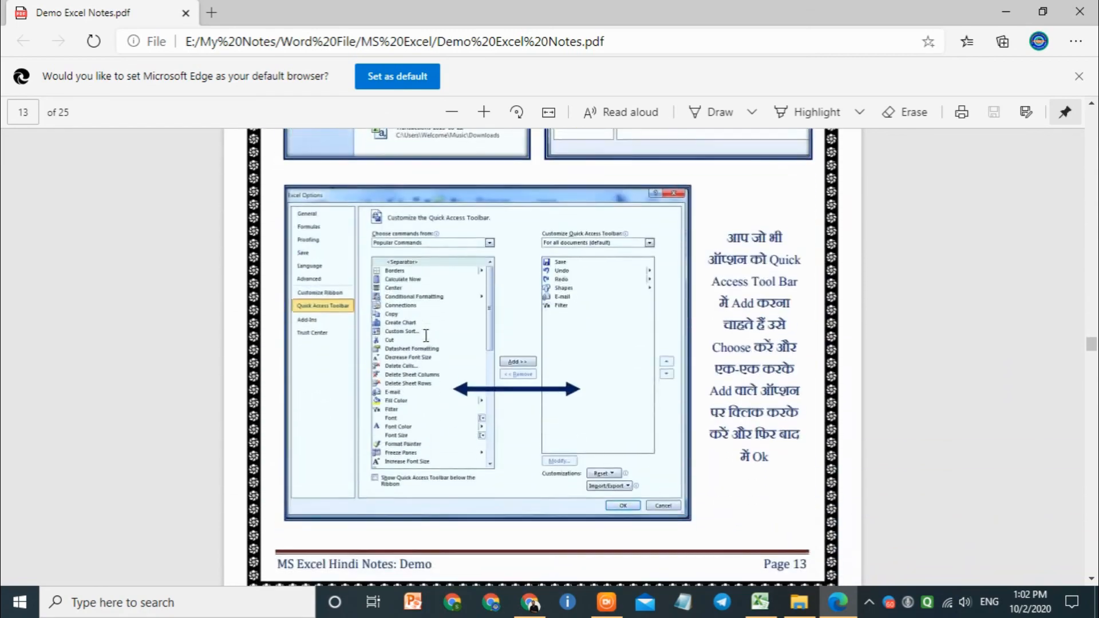
{"action": "scroll", "coordinate": [426, 337], "scroll_direction": "down", "scroll_amount": 6}
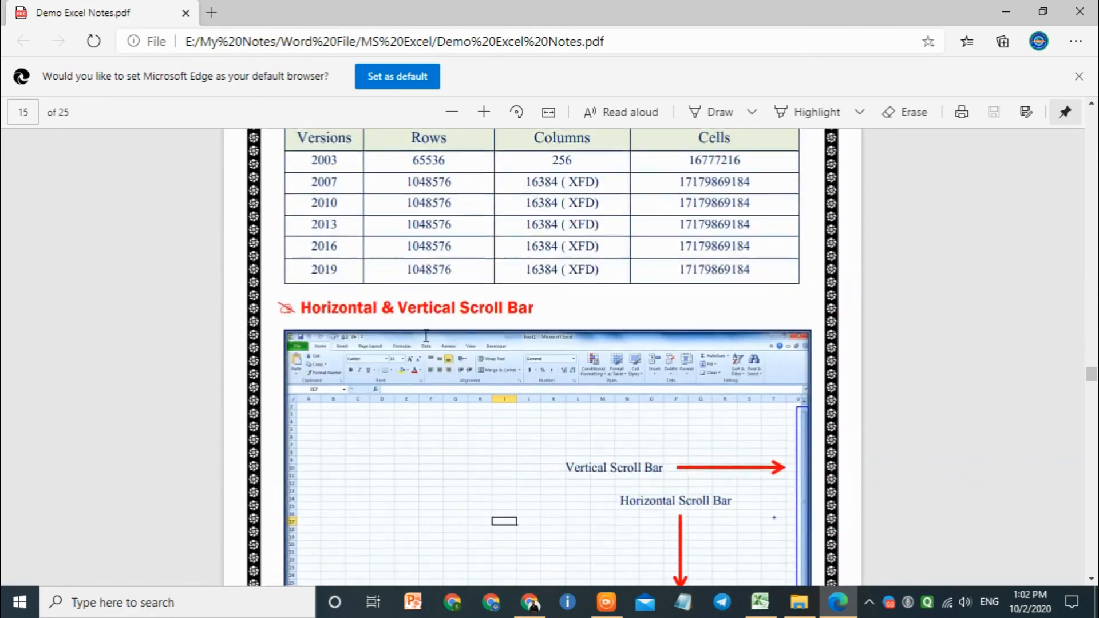
{"action": "scroll", "coordinate": [425, 335], "scroll_direction": "down", "scroll_amount": 6}
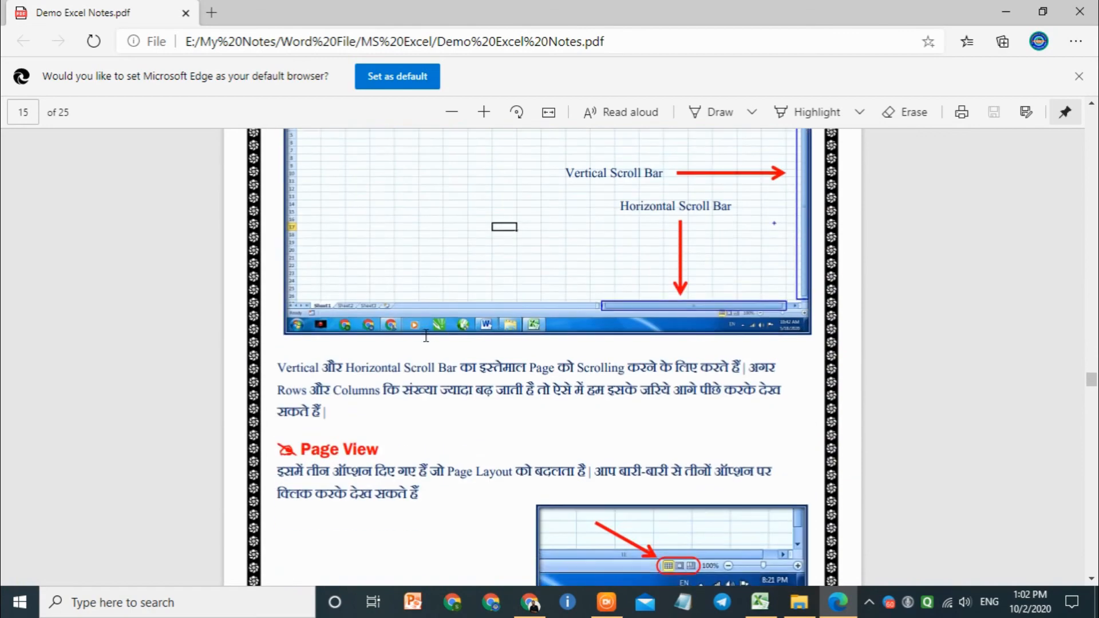
{"action": "scroll", "coordinate": [426, 335], "scroll_direction": "down", "scroll_amount": 7}
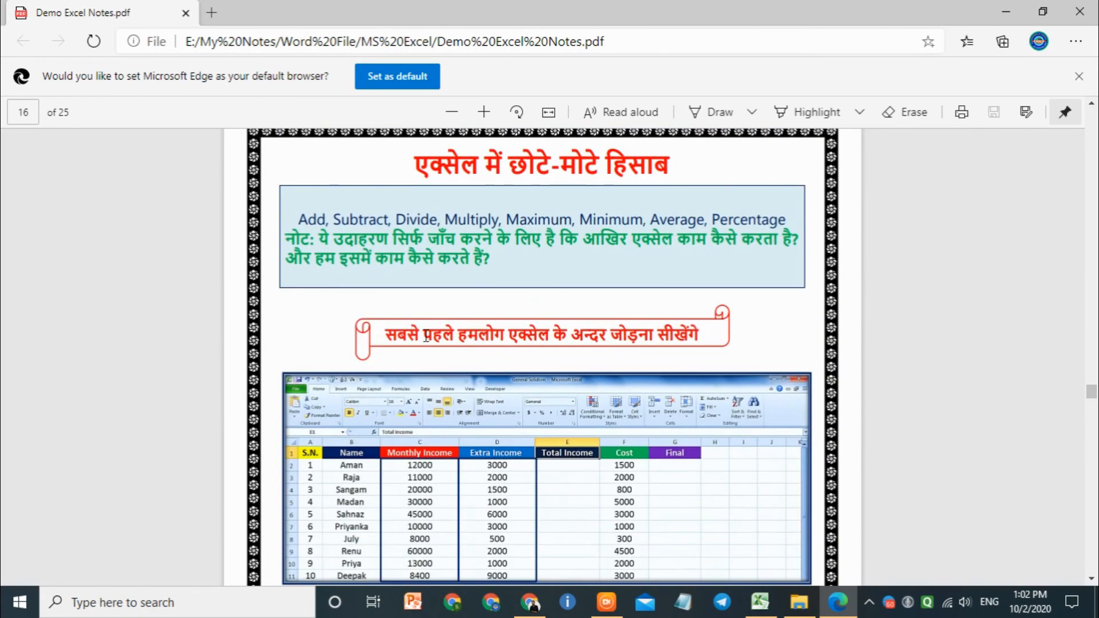
{"action": "scroll", "coordinate": [426, 336], "scroll_direction": "down", "scroll_amount": 20}
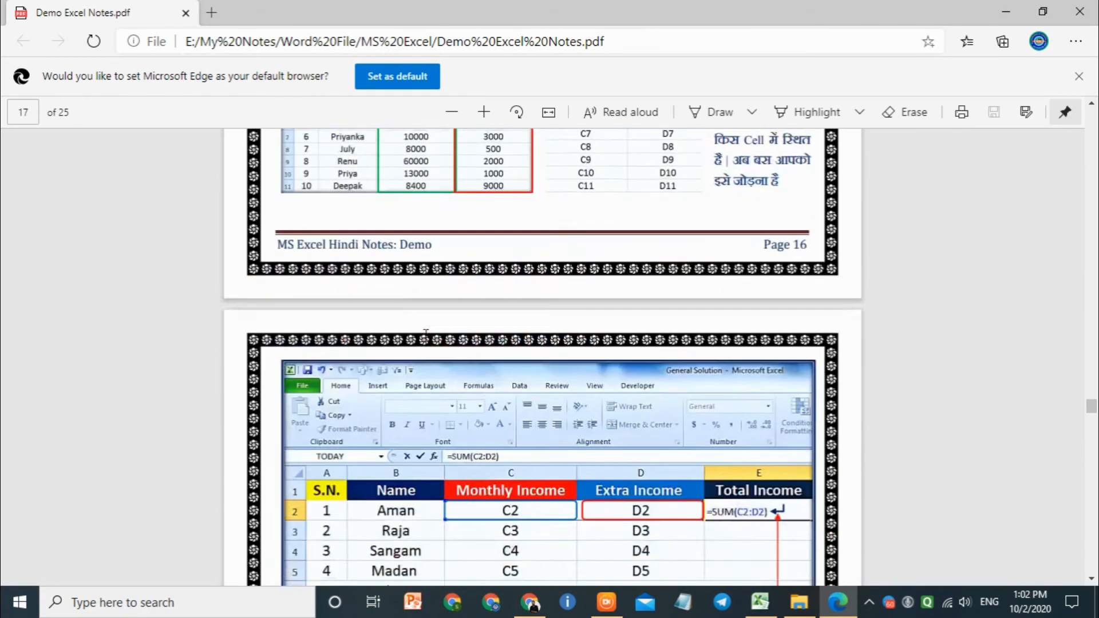